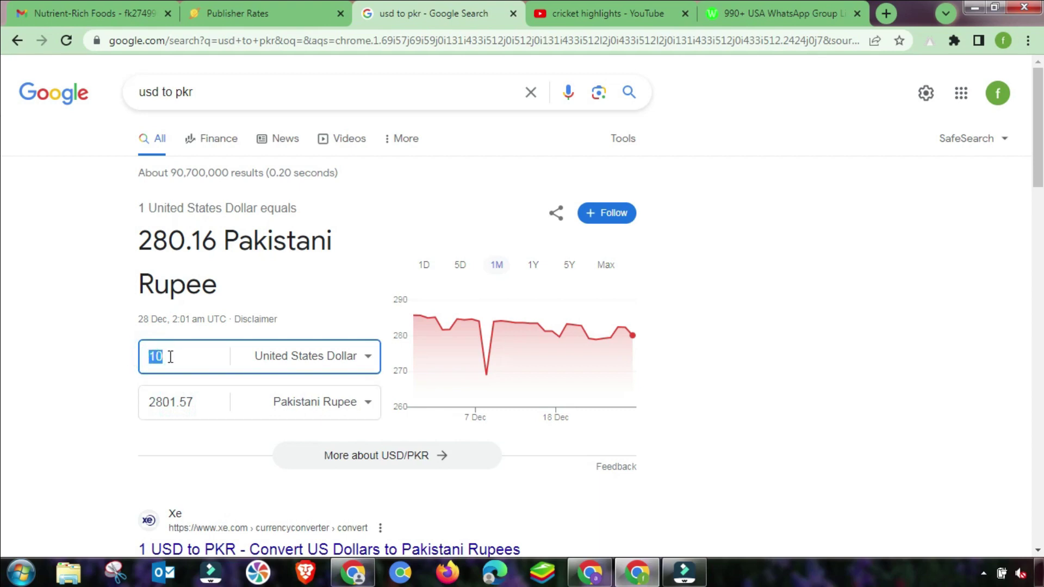
Inspect the 2801.57 PKR result for 10 USD, then return to Clk.sh's publisher rates table.
left_click(205, 402)
left_click(155, 402)
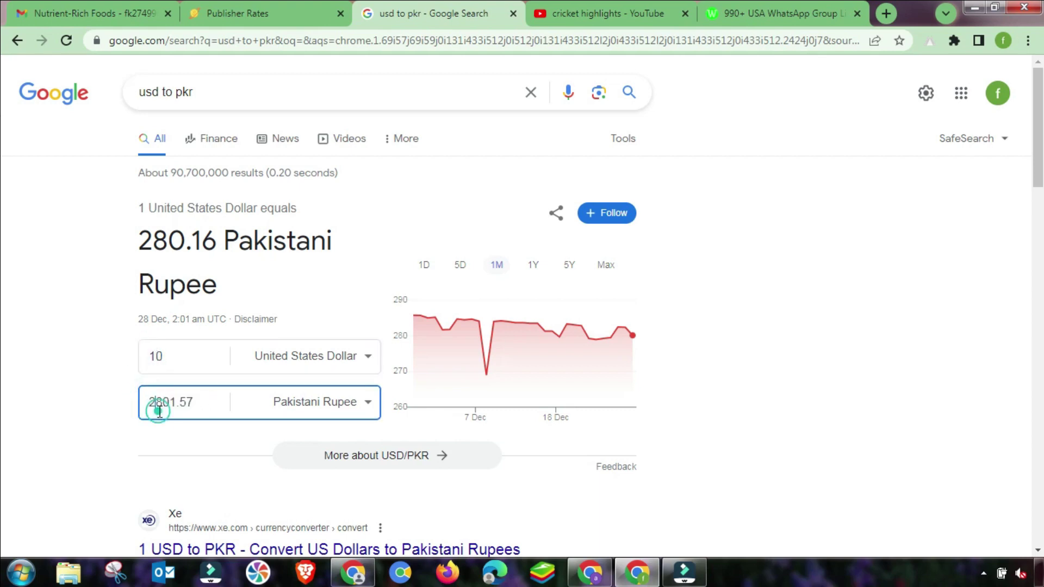
left_click(295, 3)
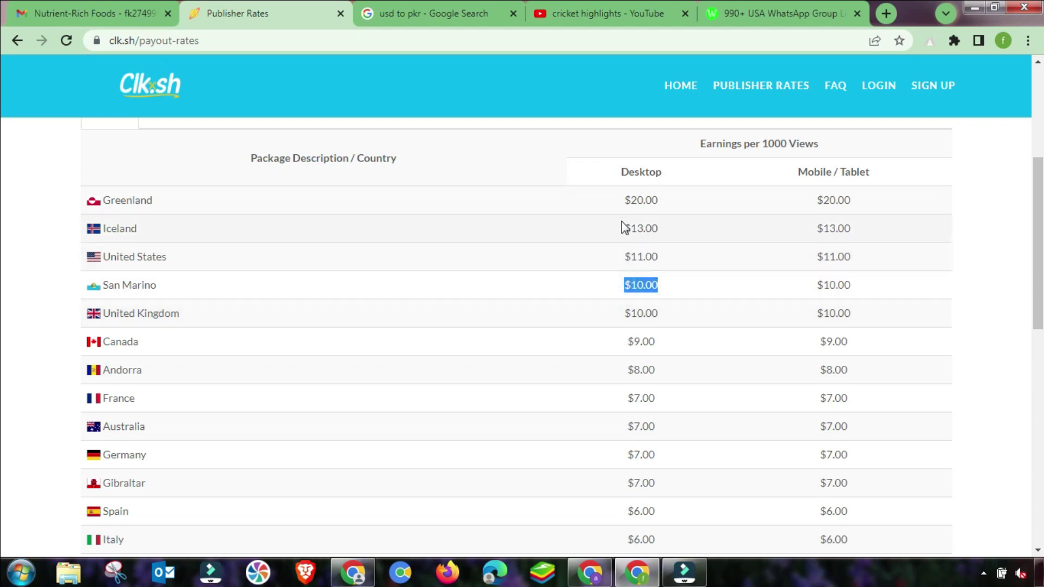
left_click_drag(631, 200, 654, 200)
left_click(634, 200)
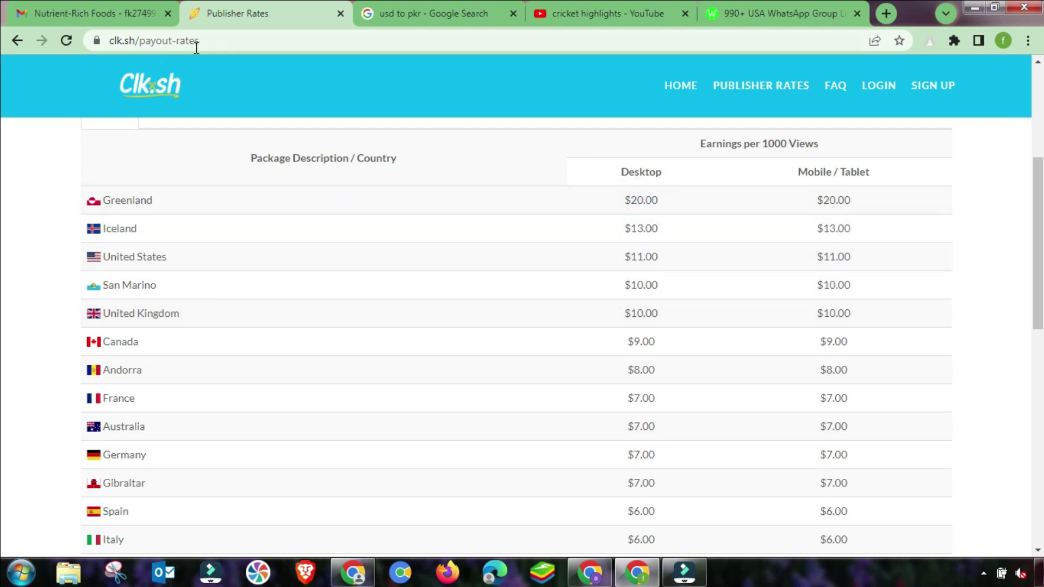
left_click(679, 87)
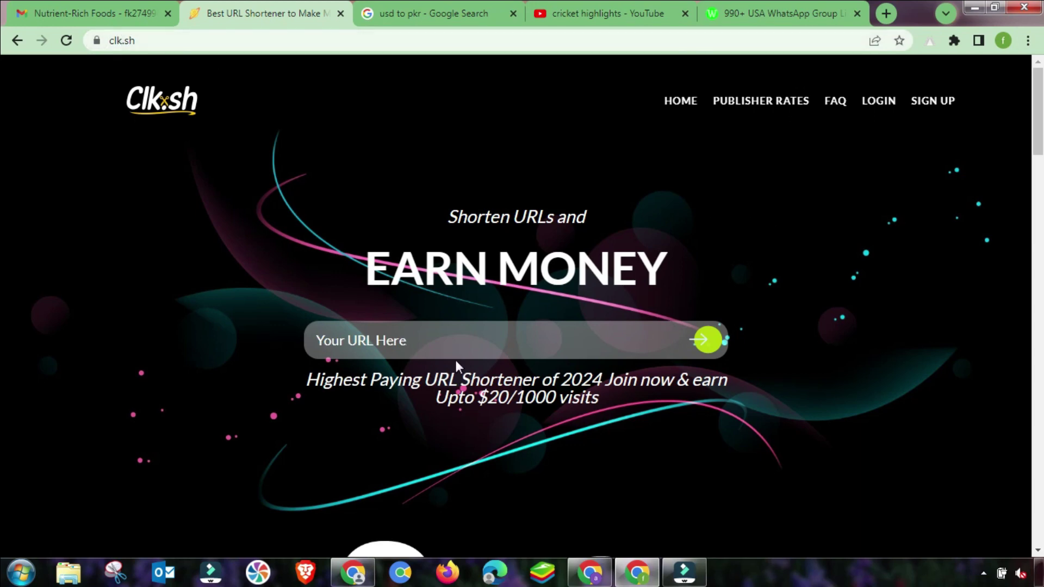
left_click(115, 38)
right_click(117, 38)
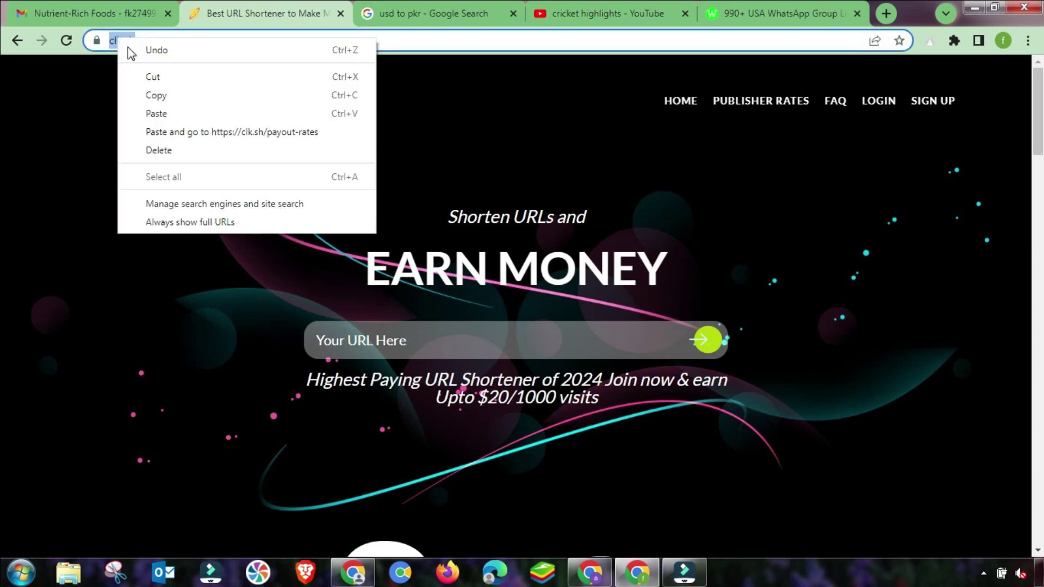
left_click(155, 103)
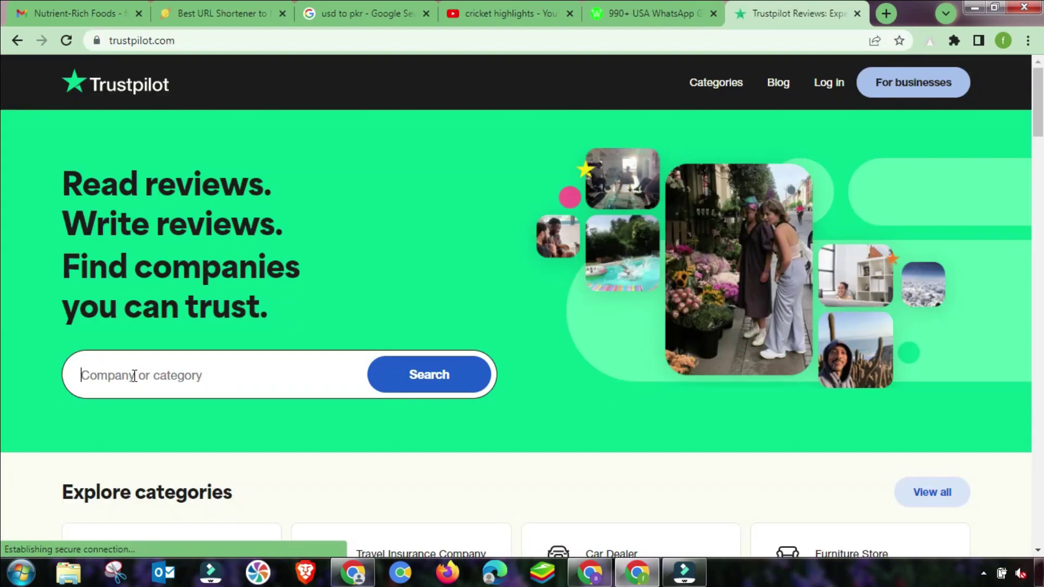
right_click(136, 375)
left_click(159, 253)
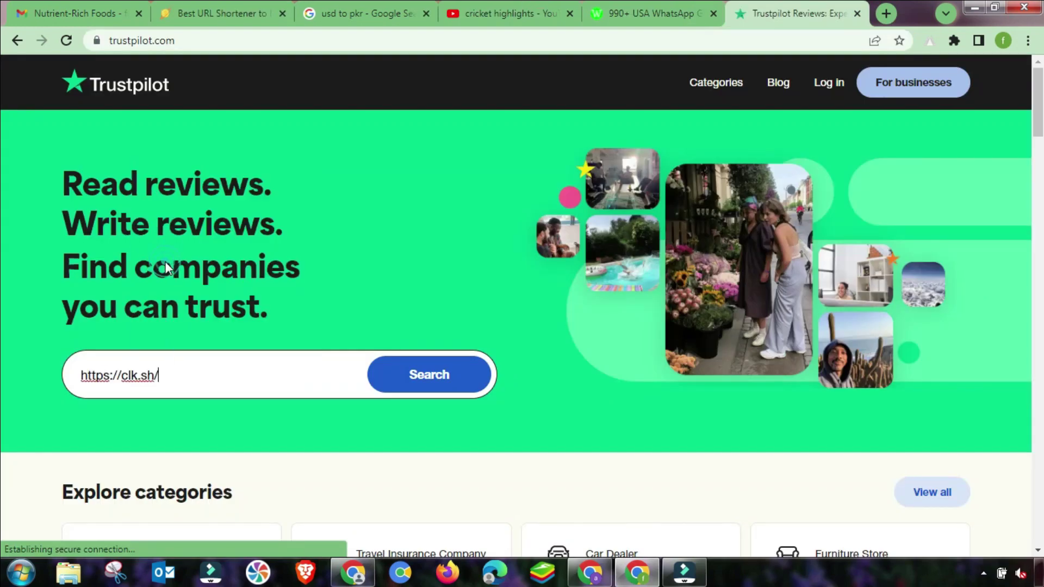
Search Trustpilot for clk.sh, read the CLK reviews (4.8 from 61), then return to Clk.sh.
left_click(405, 383)
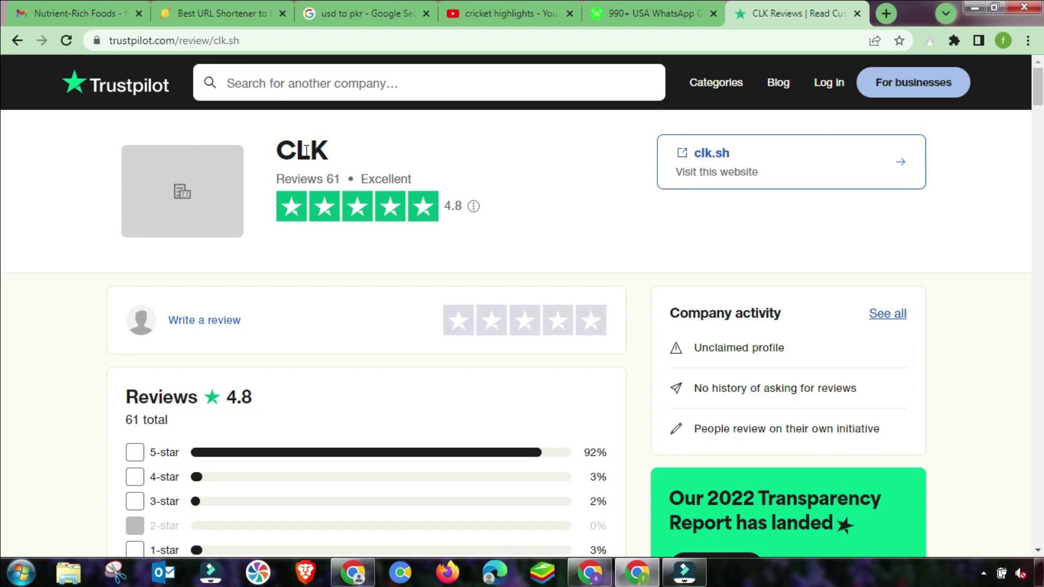
scroll(322, 383, "down", 4)
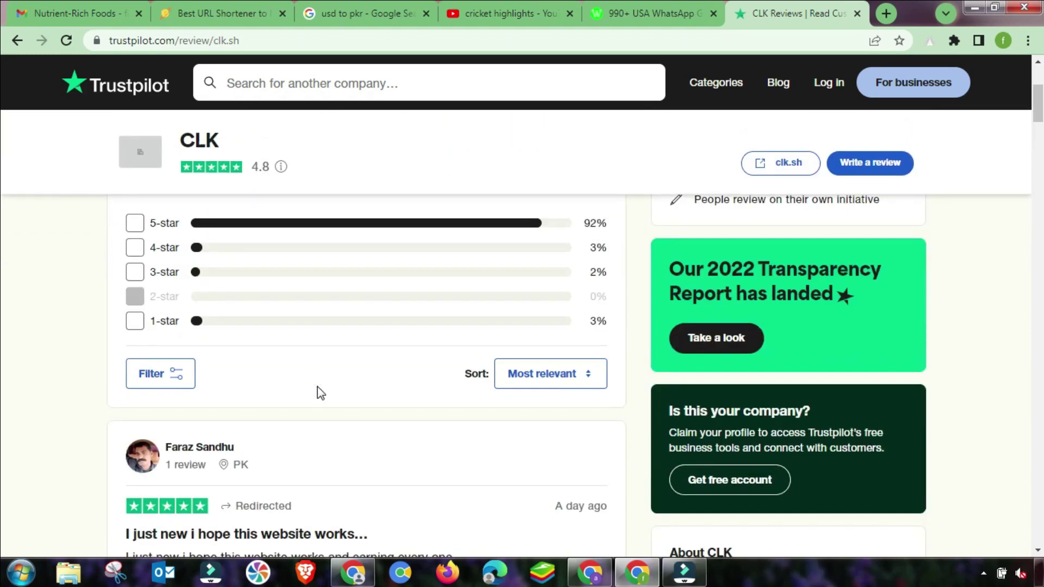
scroll(229, 501, "down", 4)
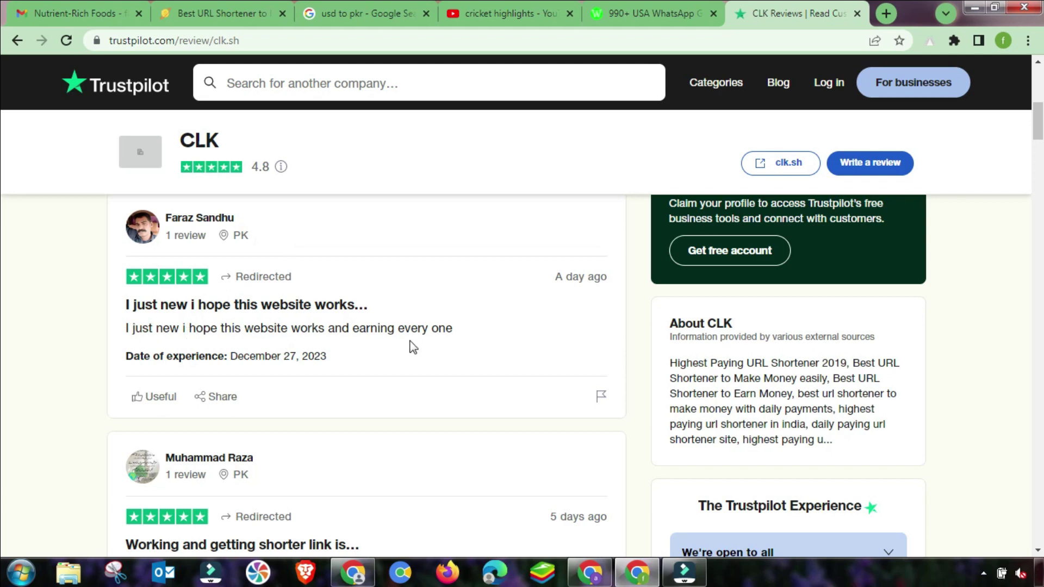
scroll(116, 474, "down", 2)
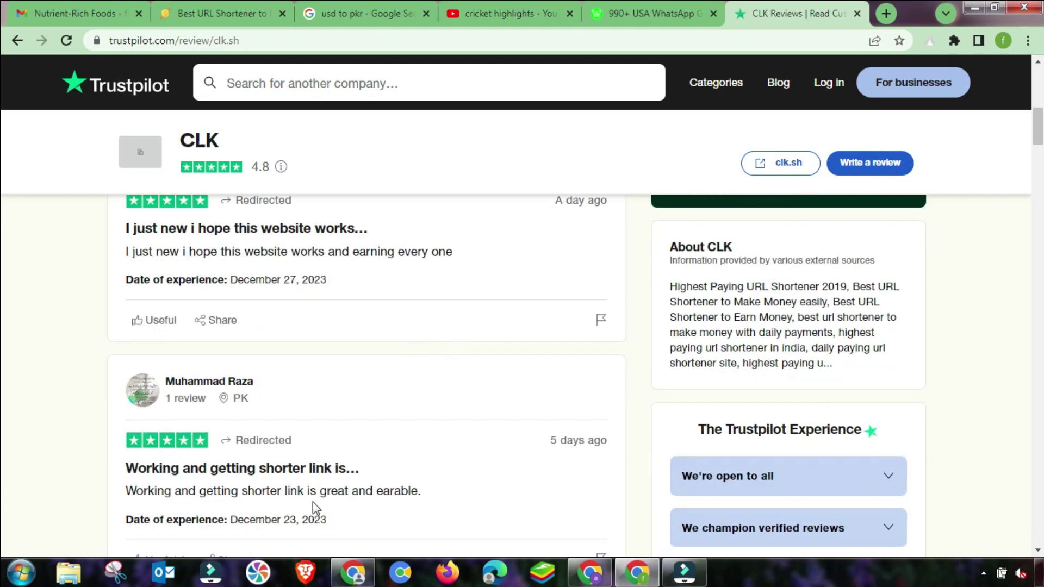
scroll(312, 501, "up", 10)
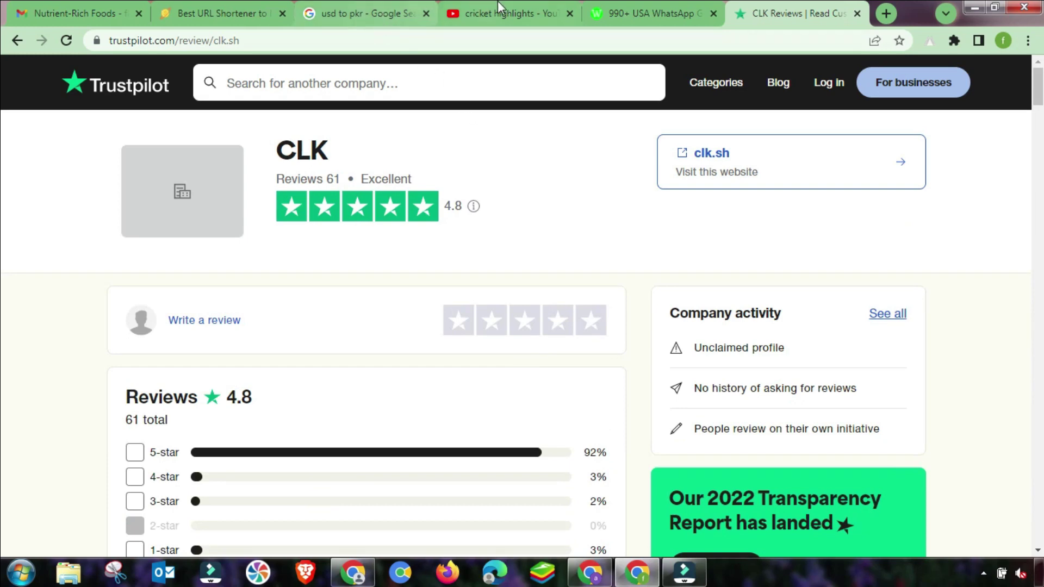
left_click(240, 14)
Dismiss the link-box URL suggestions and go to the Clk.sh sign-up page.
left_click(143, 143)
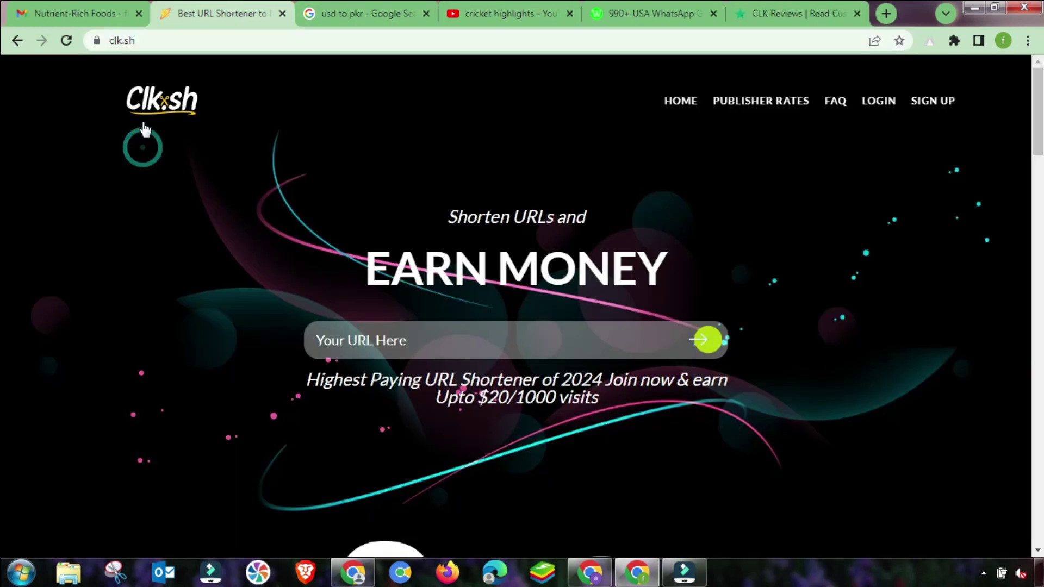
left_click(390, 340)
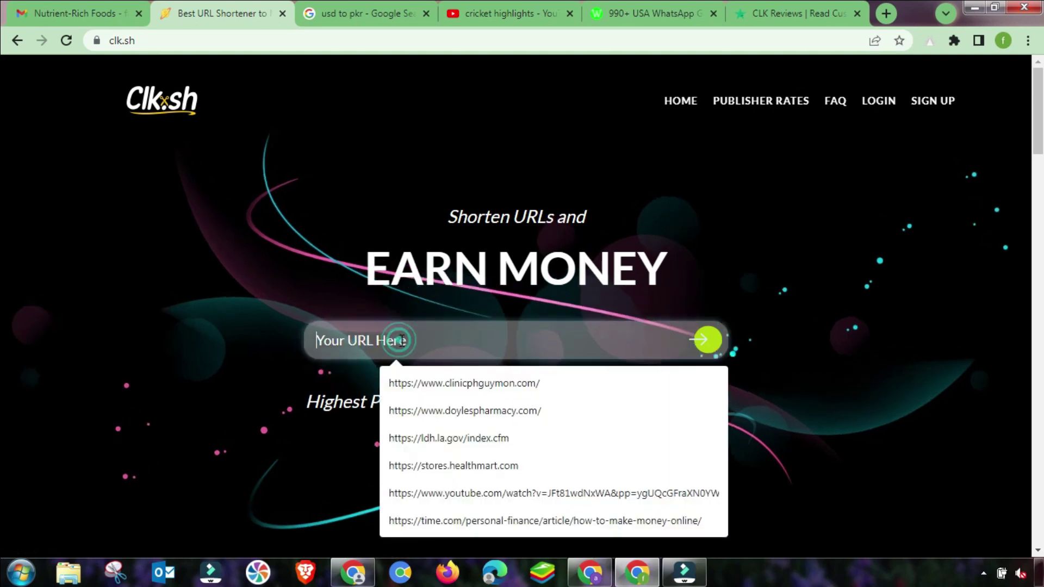
left_click(272, 312)
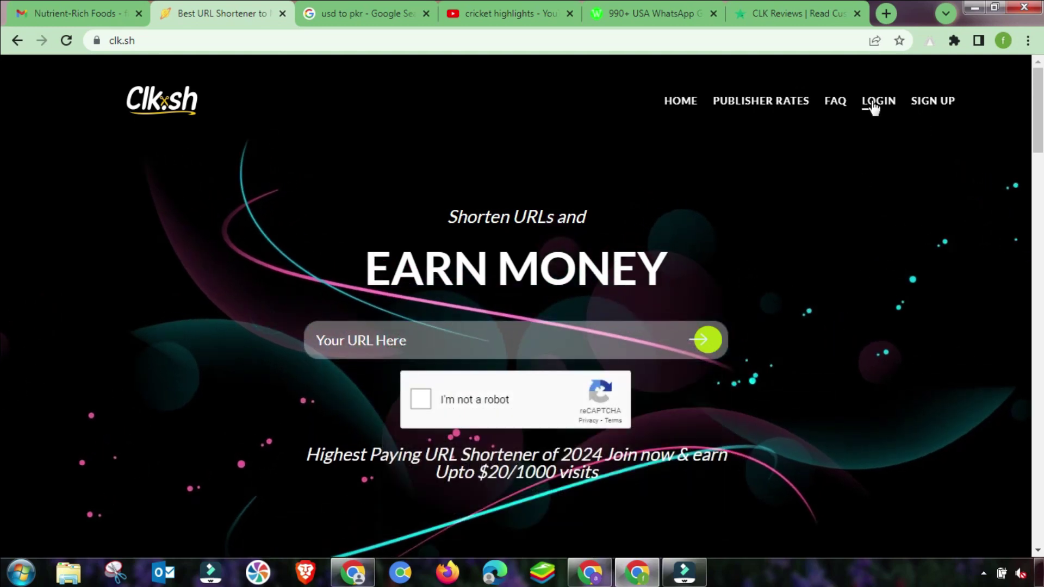
left_click(934, 107)
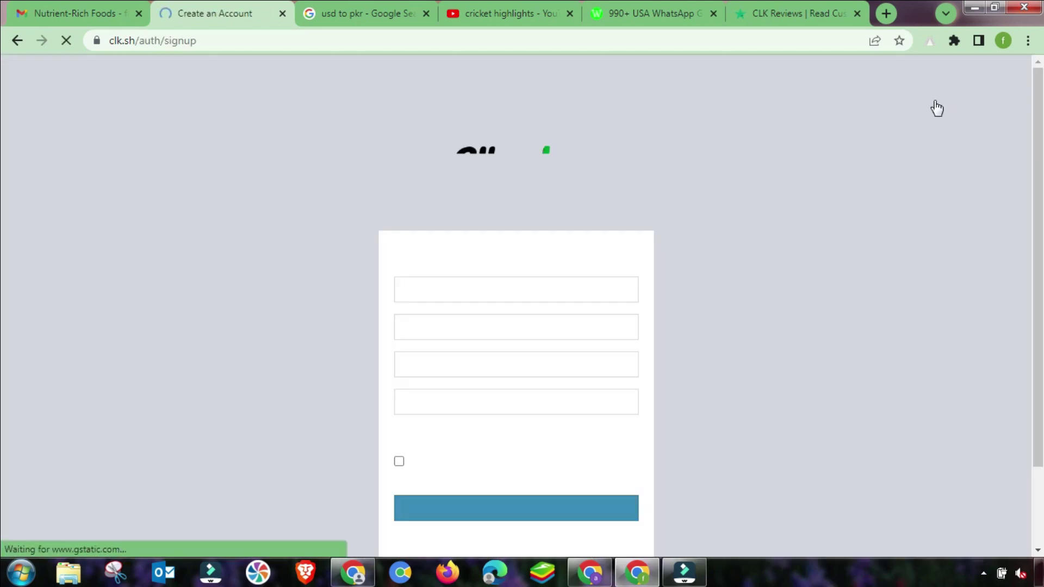
Fill in the saved username and e-mail, then enter and confirm the account password.
left_click(445, 289)
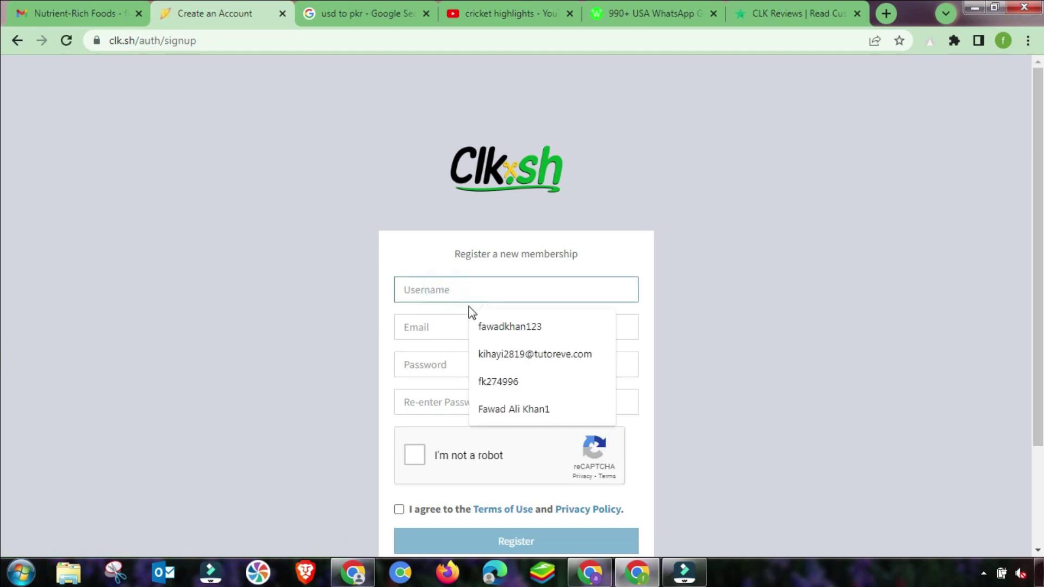
left_click(500, 332)
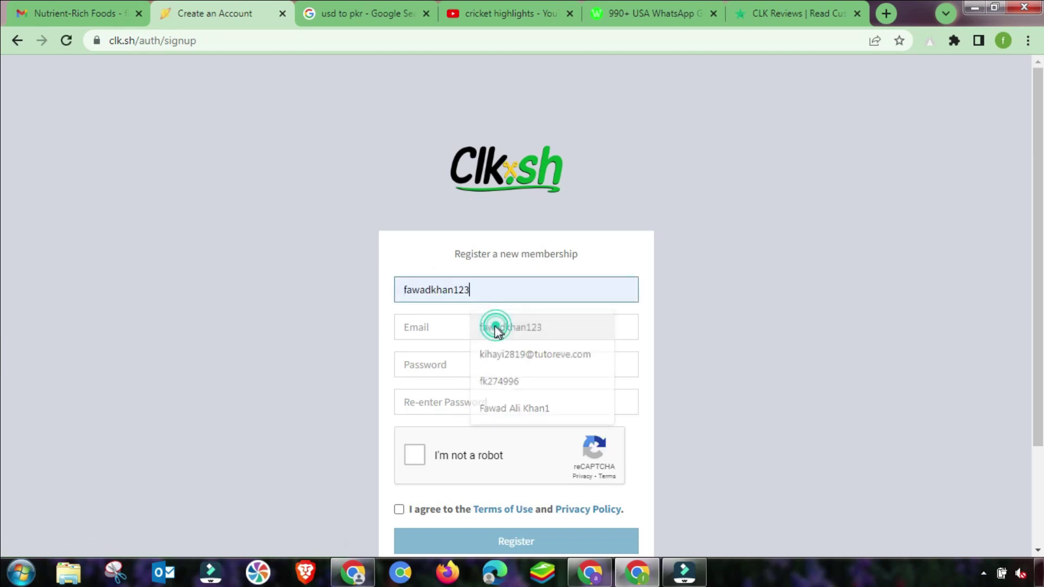
left_click(439, 326)
left_click(515, 363)
left_click(423, 363)
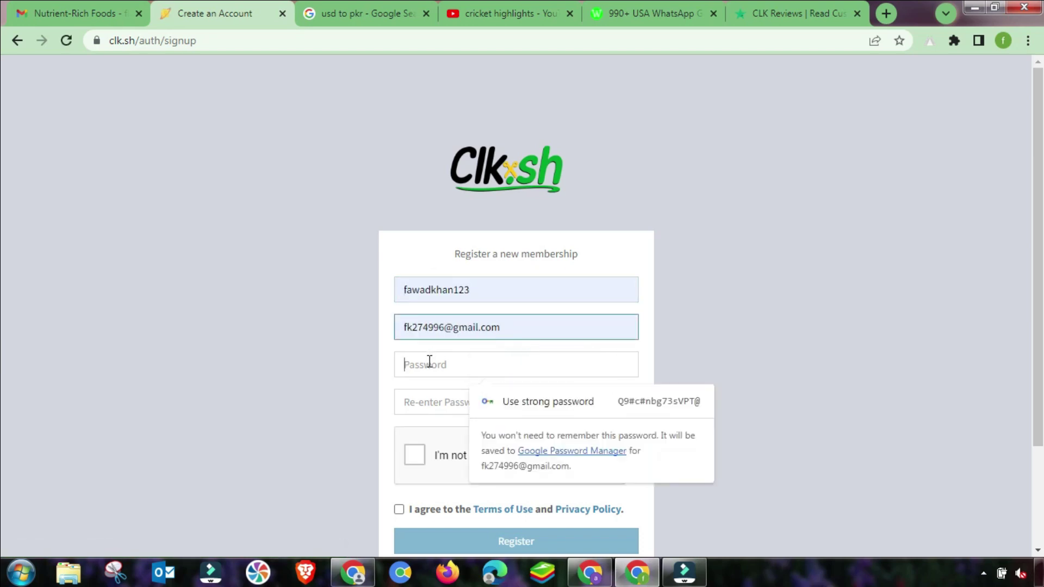
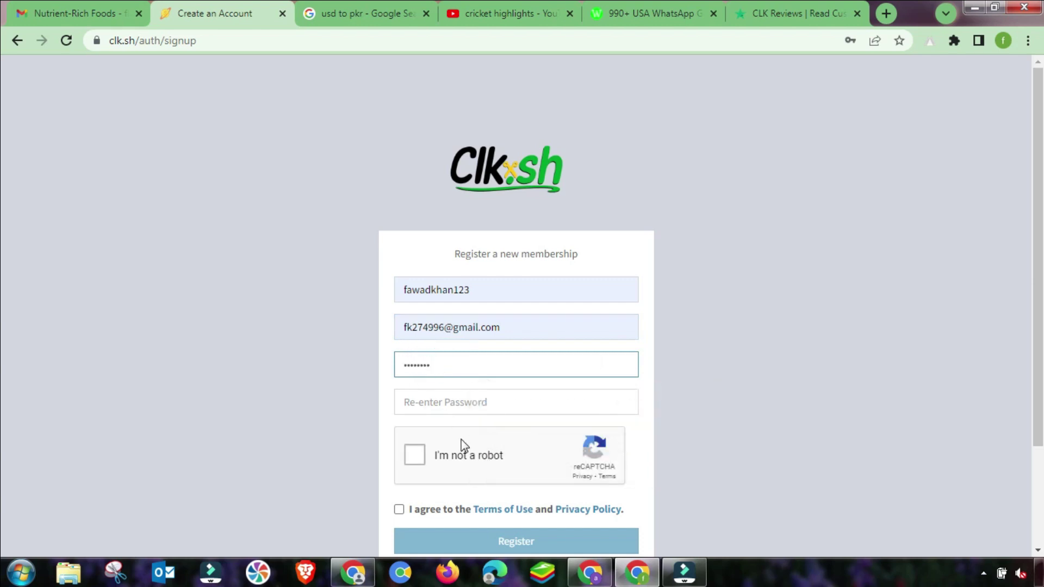
left_click(426, 404)
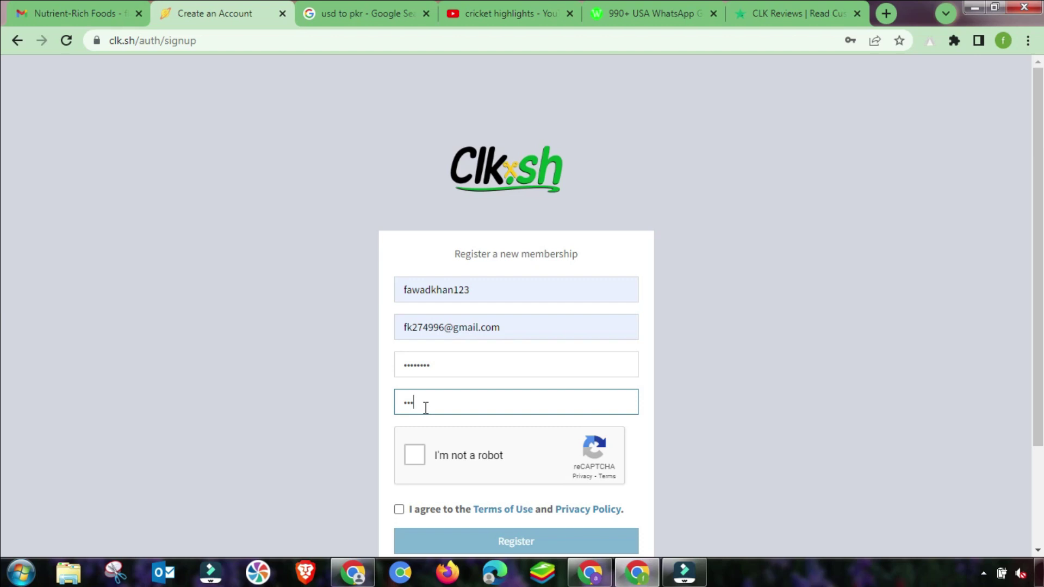
Pass the reCAPTCHA by selecting all six stair tiles.
left_click(420, 457)
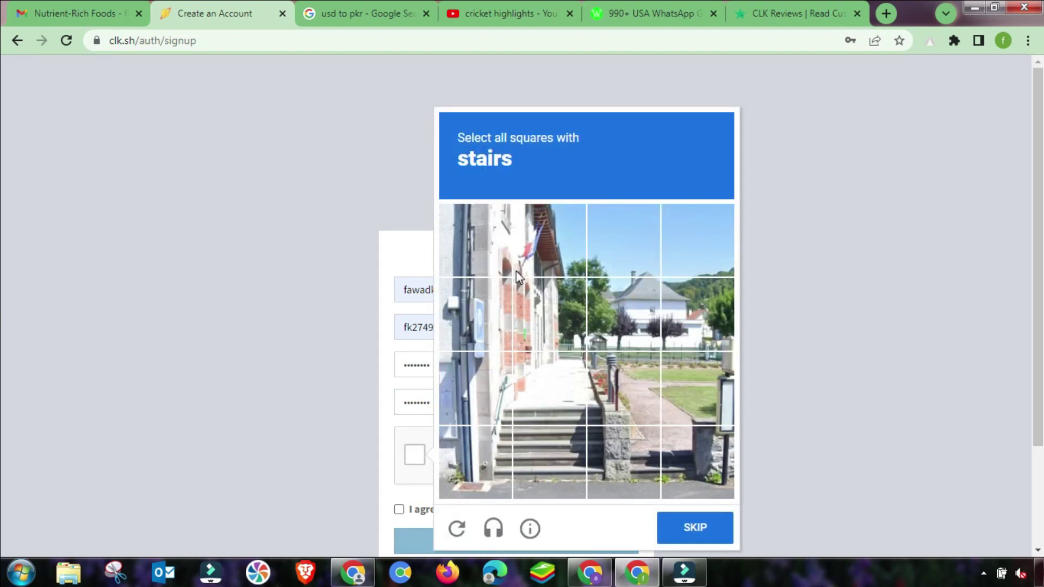
left_click(495, 454)
left_click(494, 403)
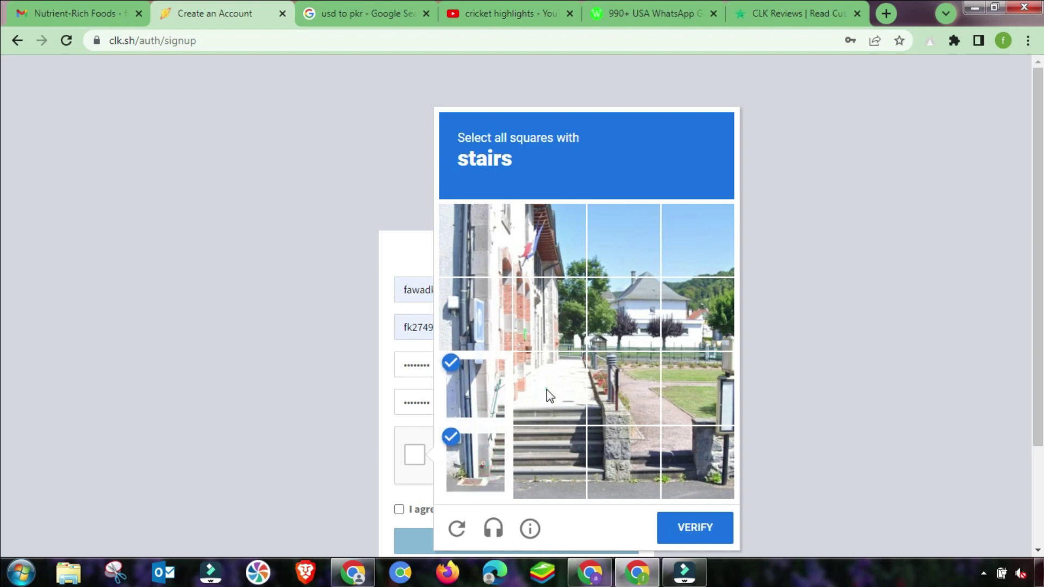
left_click(546, 389)
left_click(560, 454)
left_click(613, 465)
left_click(617, 399)
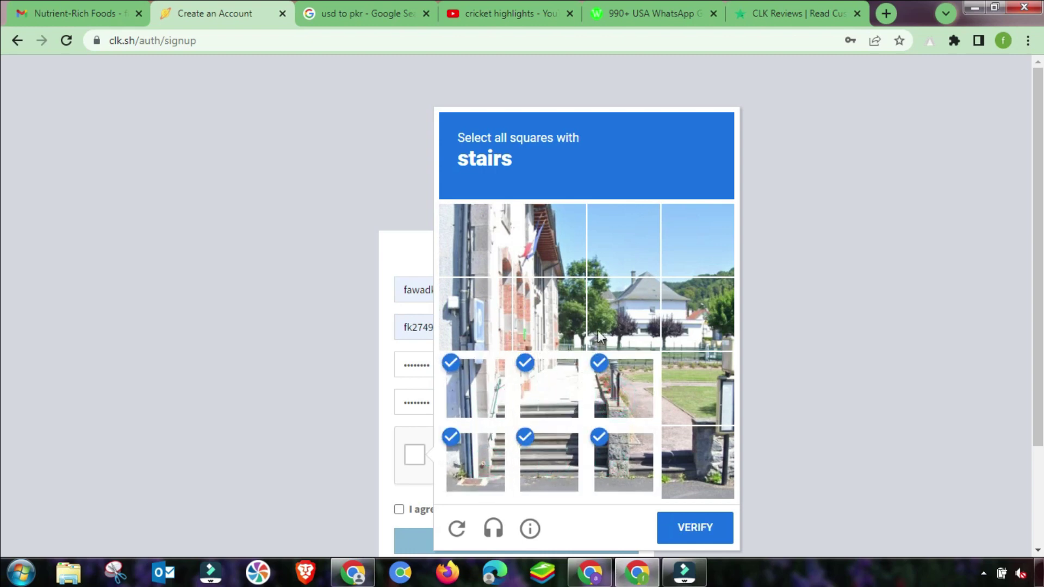
left_click(688, 530)
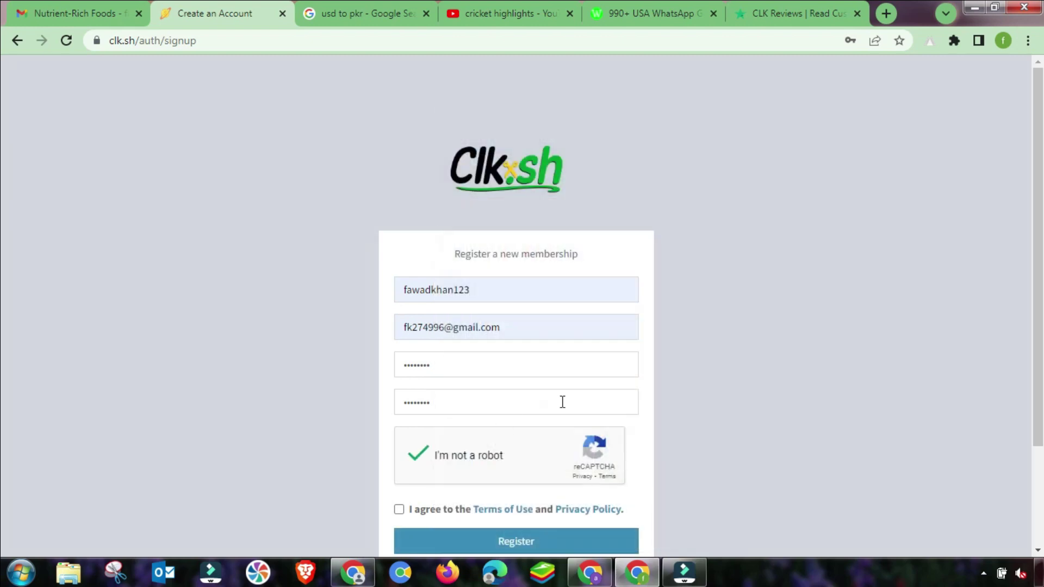
Accept the Terms of Use and Privacy Policy and submit the registration.
scroll(544, 429, "down", 3)
left_click(399, 379)
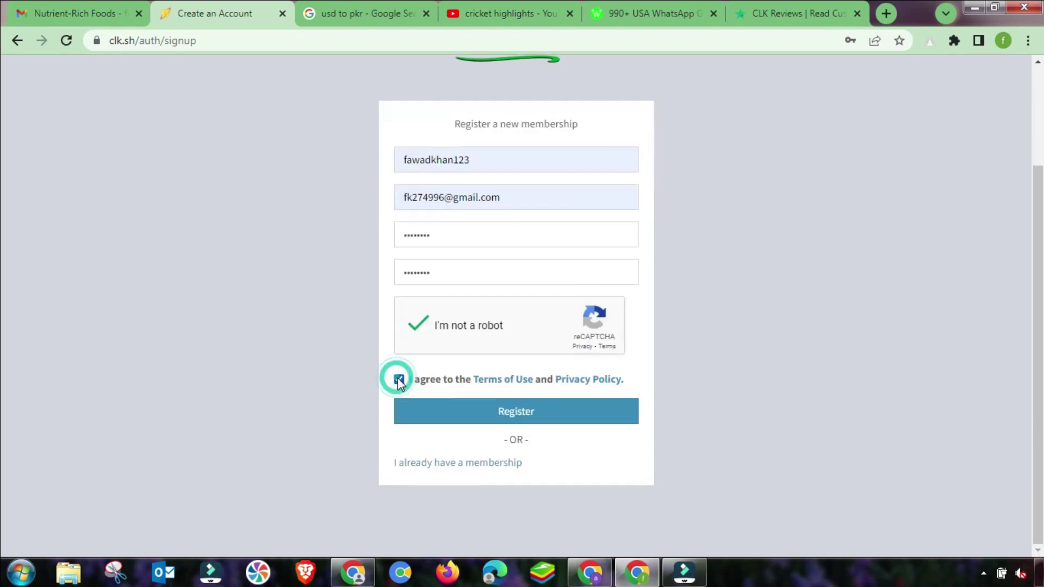
left_click(495, 413)
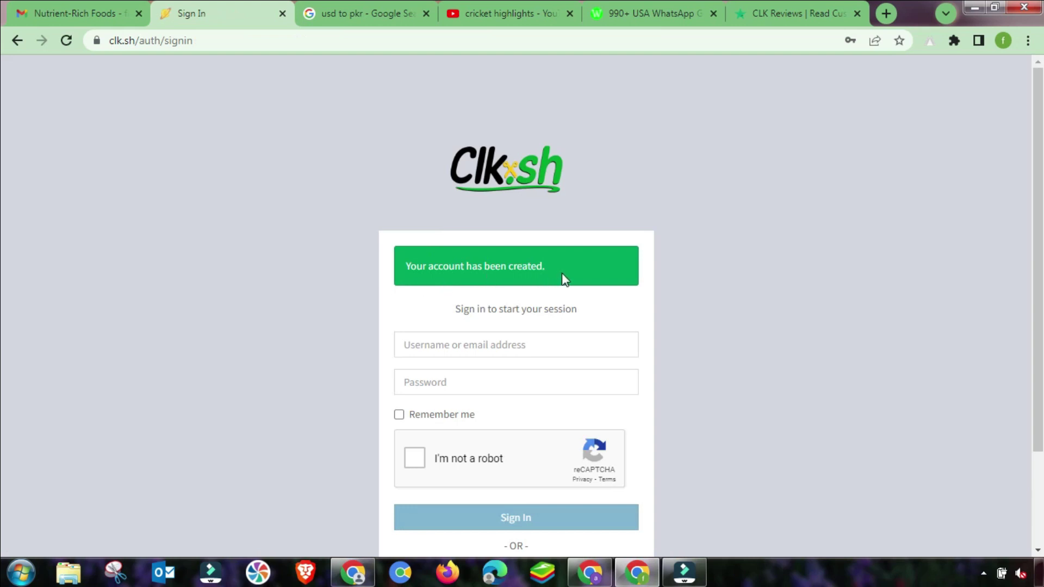
Sign in with the saved username and password, passing reCAPTCHA and ticking Remember me.
left_click(454, 351)
left_click(488, 380)
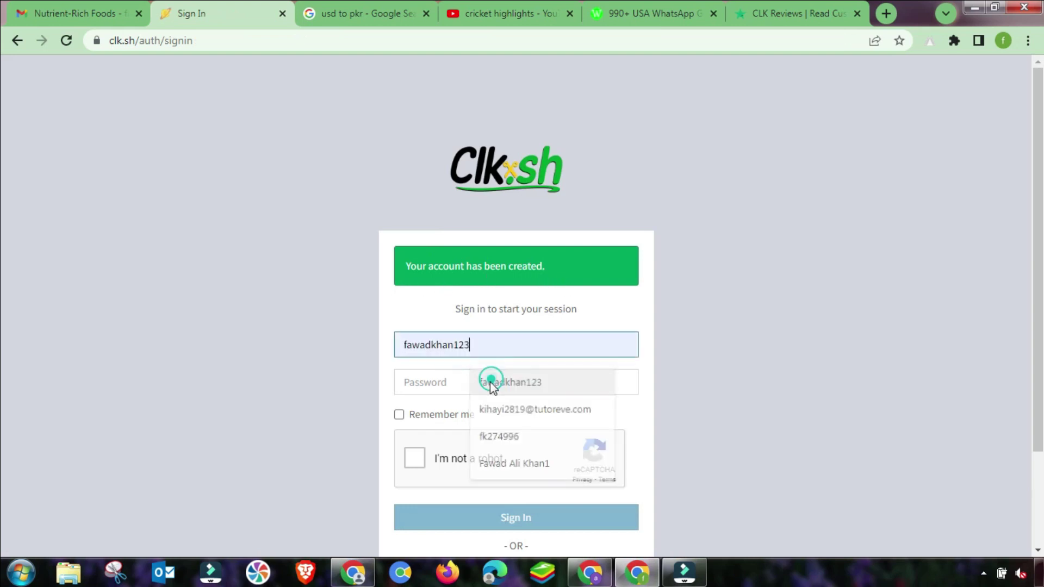
left_click(422, 387)
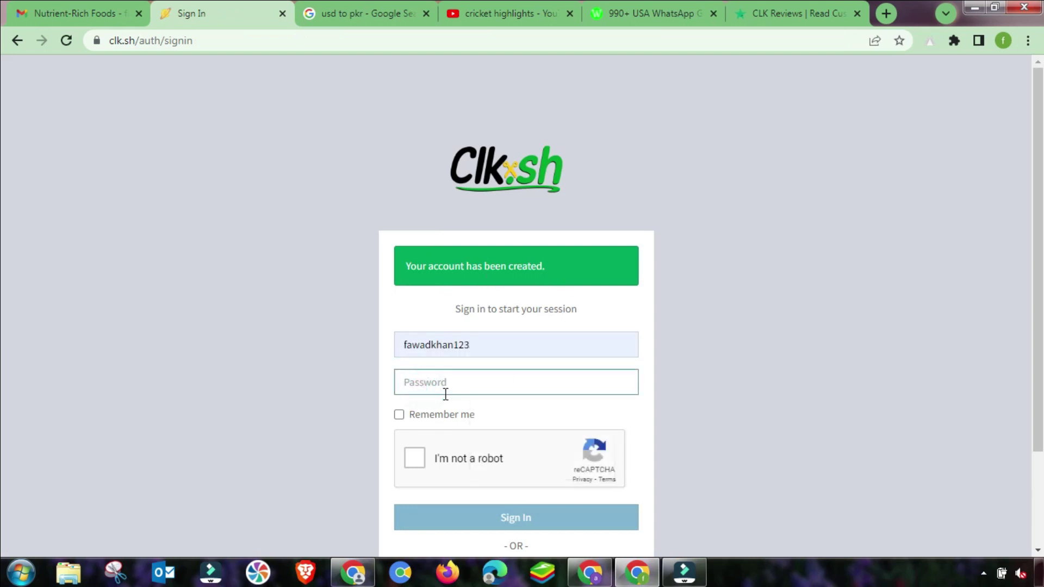
type("••")
left_click(414, 462)
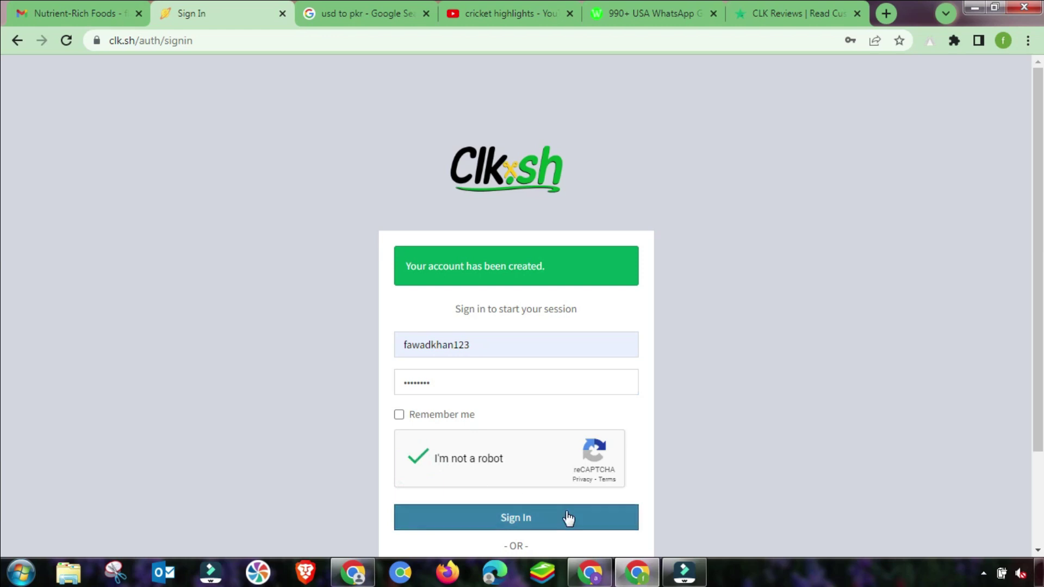
left_click(435, 417)
left_click(524, 521)
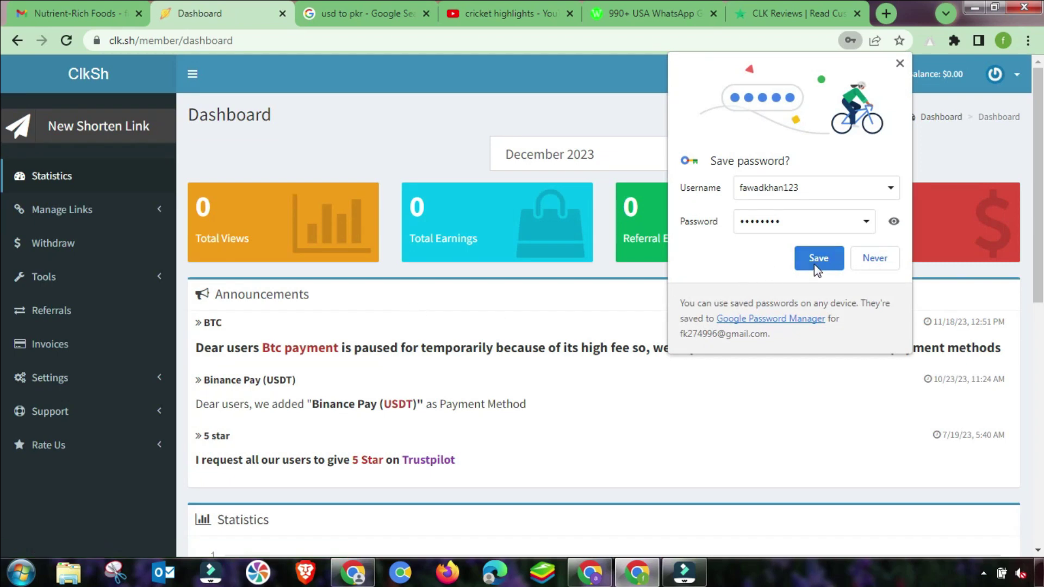
Save the password in Chrome, then bring up the New Shorten Link form from the links menu.
left_click(818, 259)
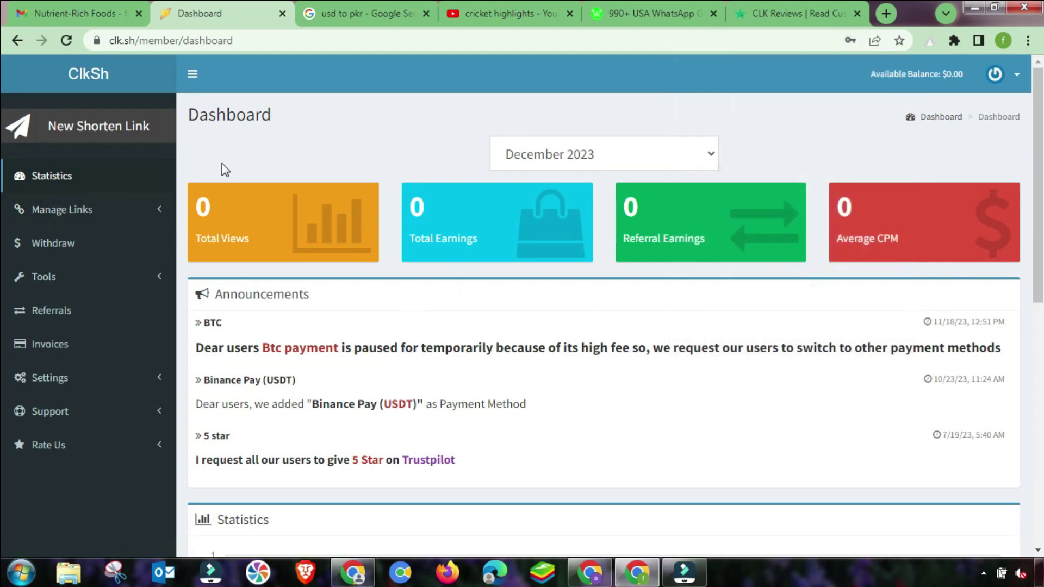
scroll(313, 325, "down", 2)
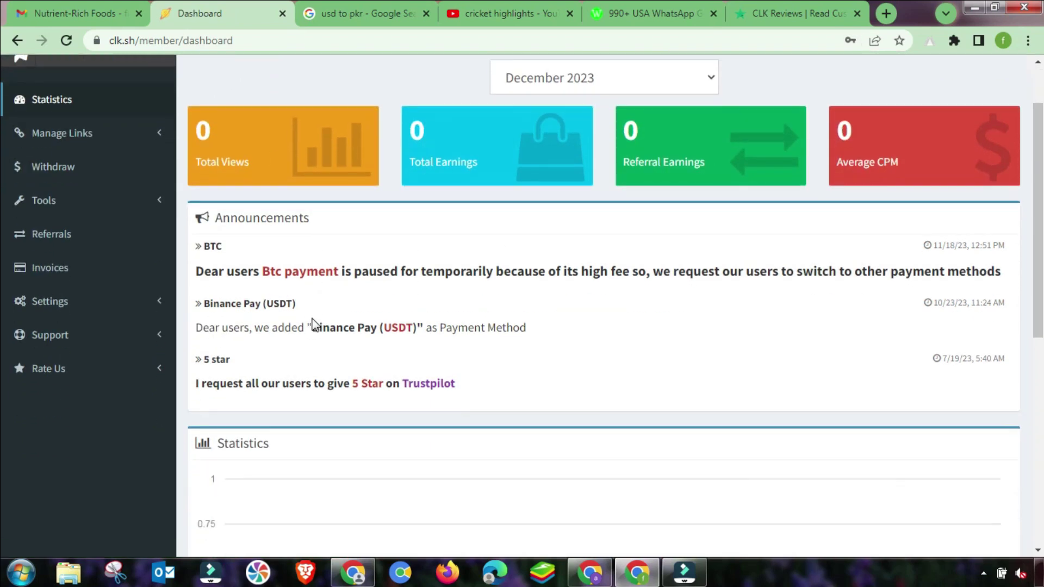
scroll(310, 320, "up", 2)
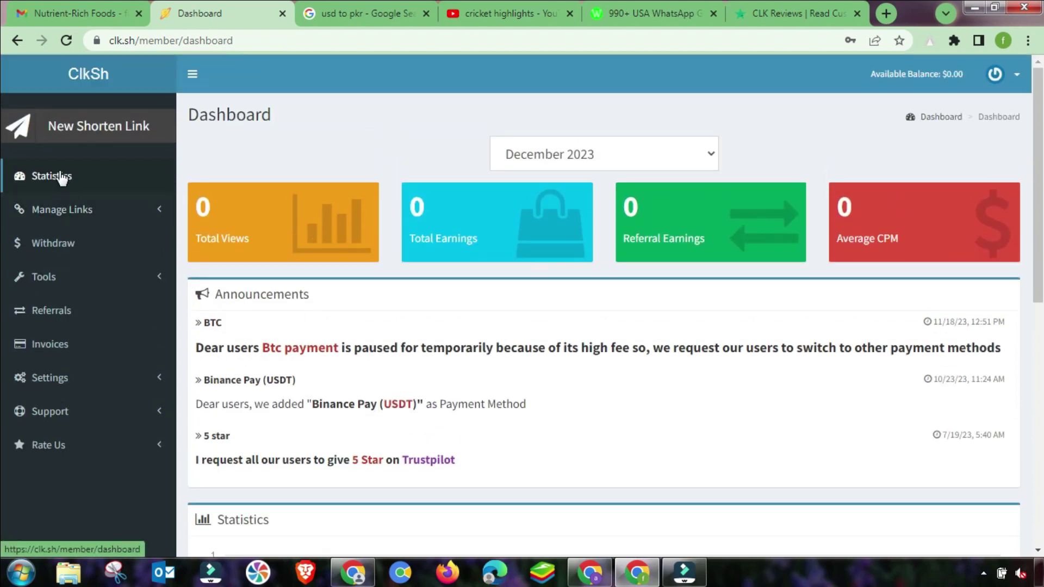
left_click(61, 215)
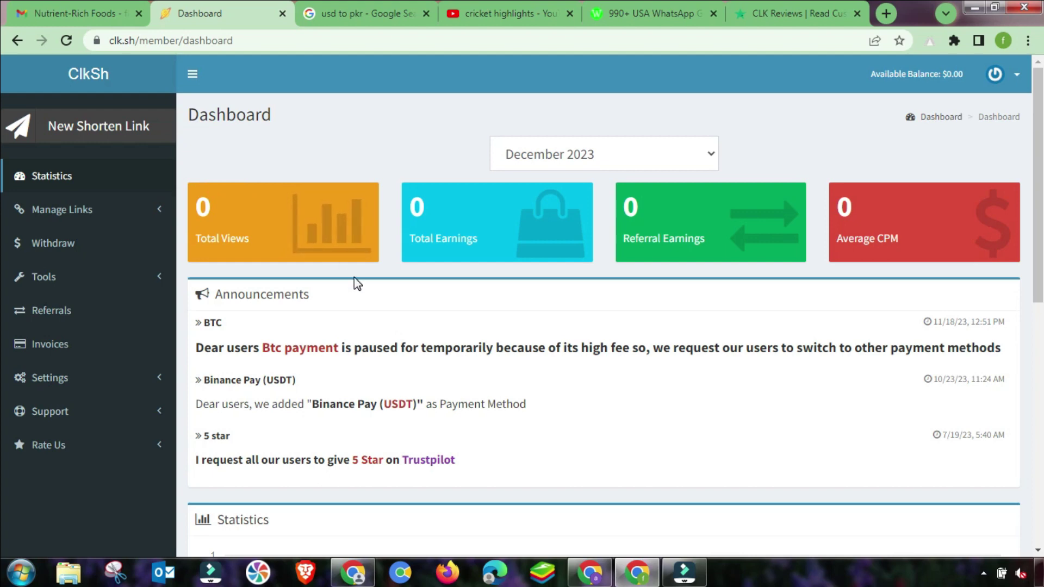
left_click(93, 135)
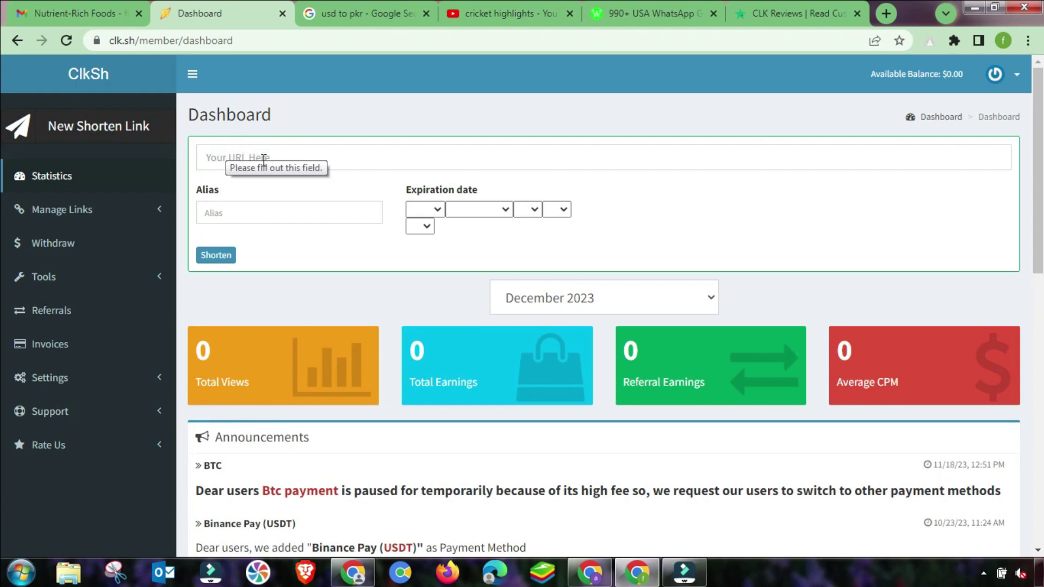
left_click(224, 158)
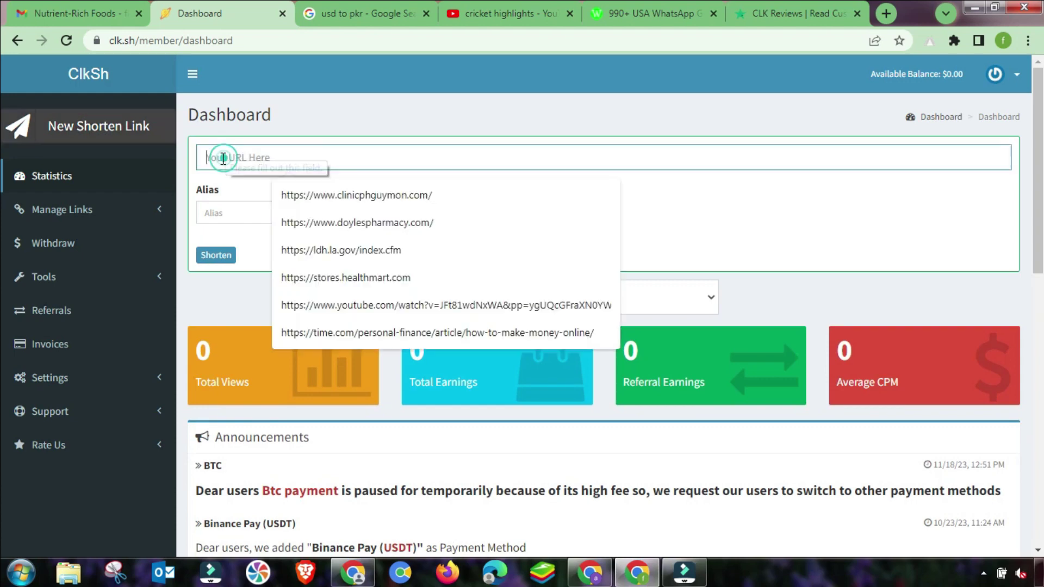
left_click(218, 208)
left_click(364, 194)
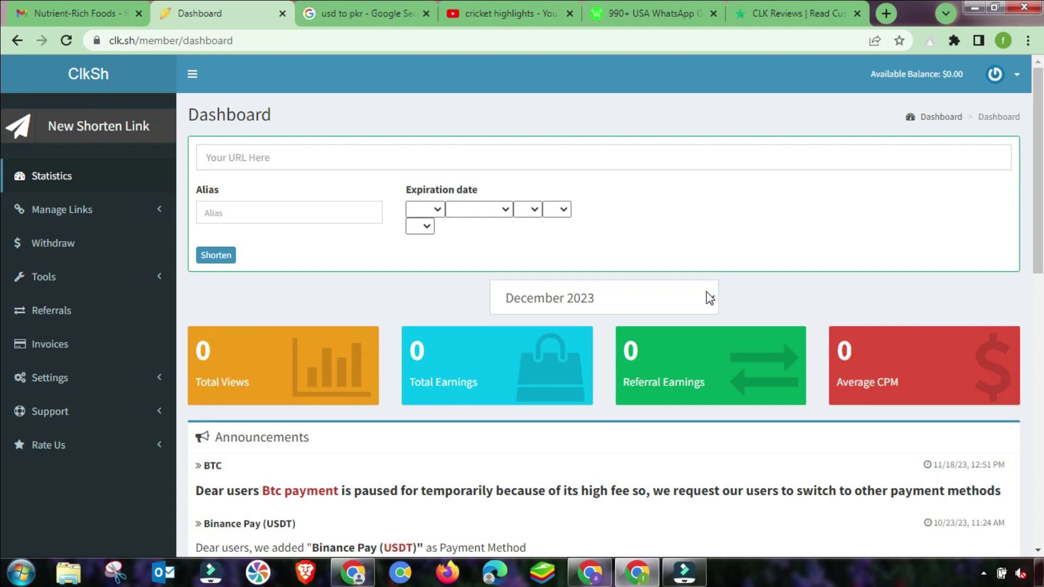
Browse the YouTube cricket highlights results to find the Australia v Pakistan Second Test video.
left_click(479, 14)
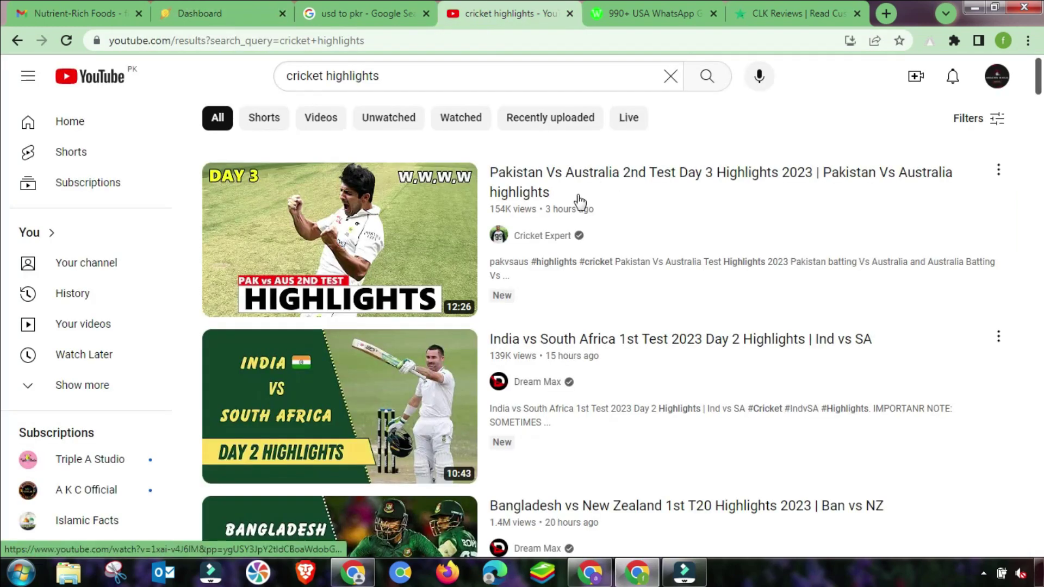
left_click_drag(394, 75, 280, 73)
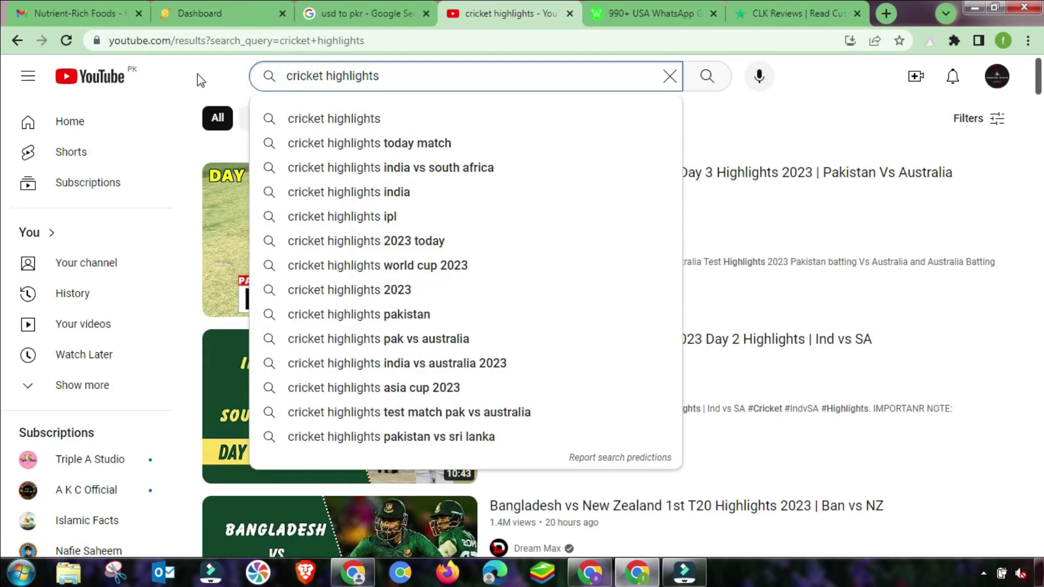
left_click(201, 75)
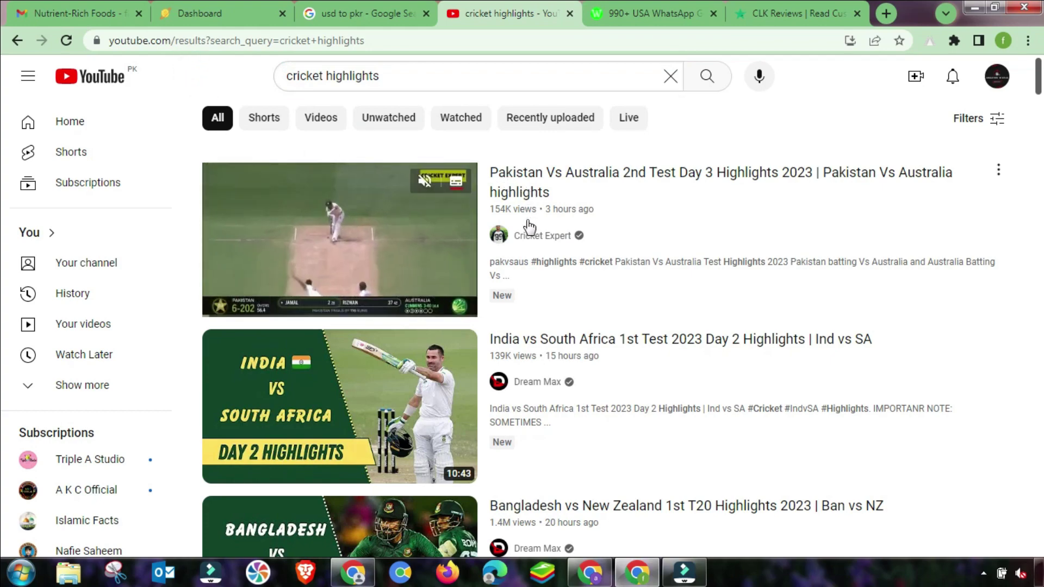
scroll(554, 239, "down", 1)
scroll(598, 256, "down", 2)
scroll(560, 215, "up", 1)
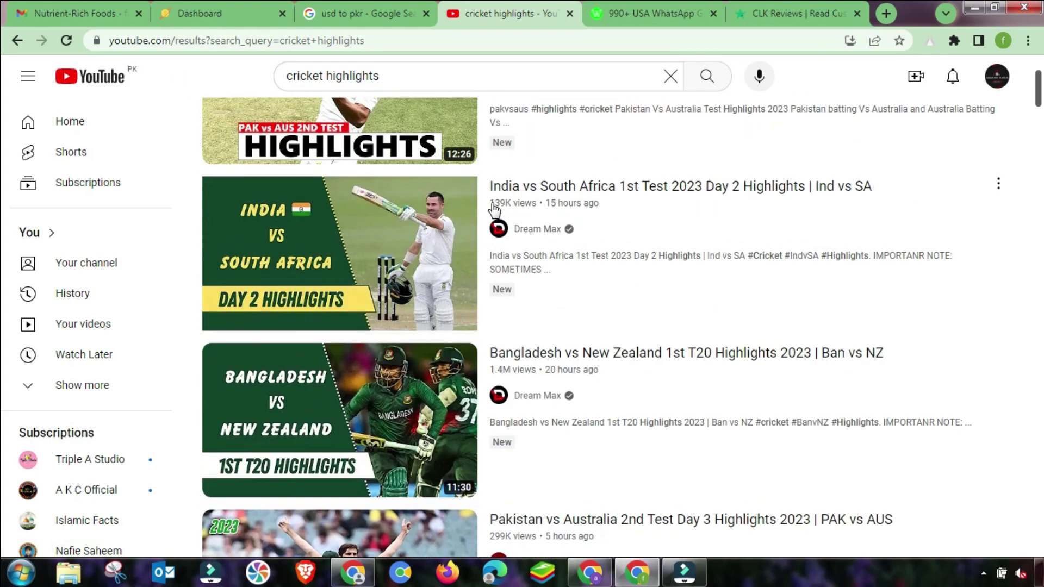
scroll(550, 315, "down", 2)
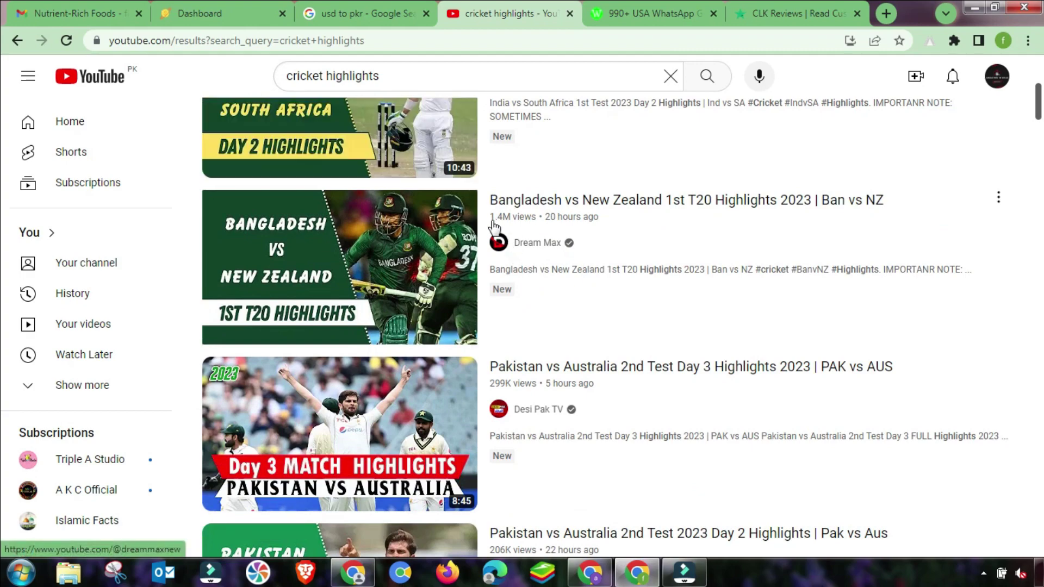
scroll(573, 229, "down", 3)
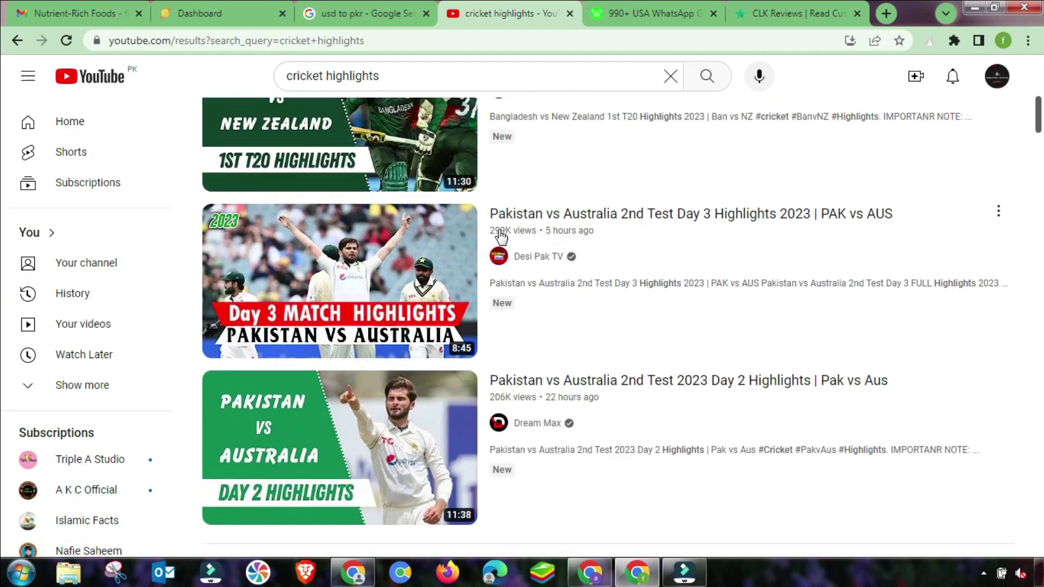
scroll(576, 247, "down", 3)
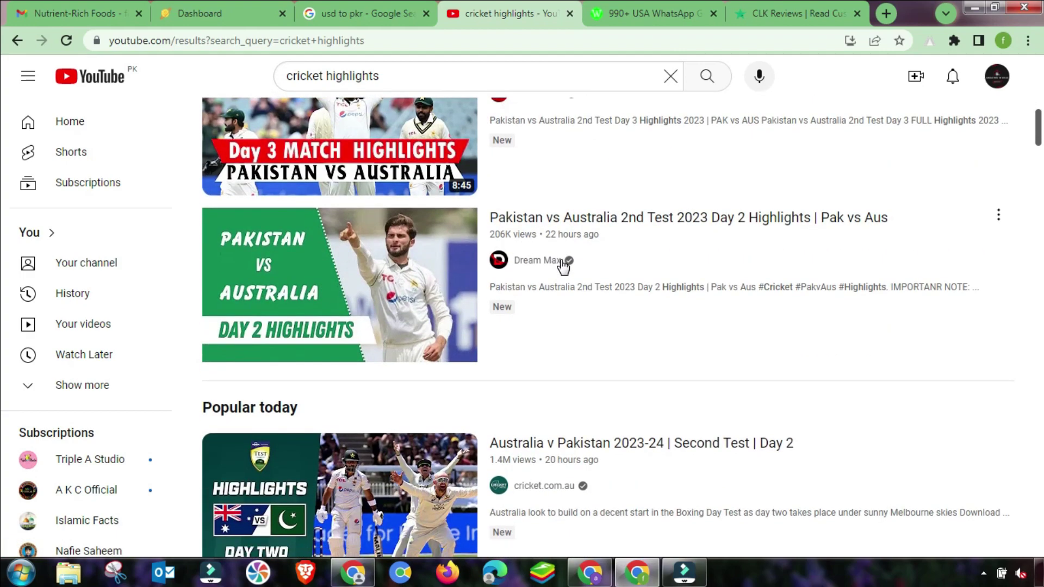
scroll(563, 304, "down", 3)
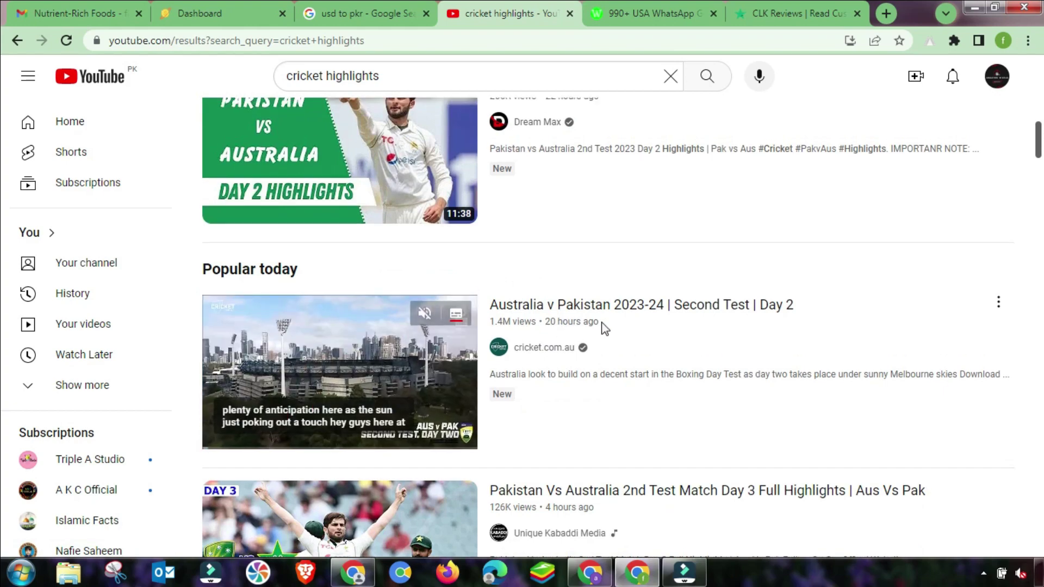
scroll(605, 329, "up", 8)
scroll(605, 329, "down", 10)
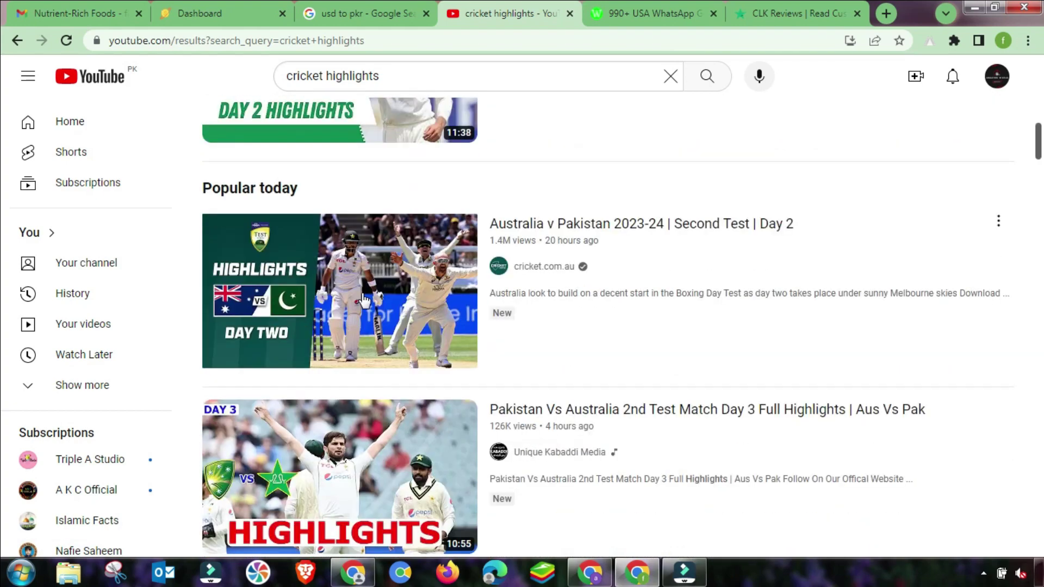
Copy the share link of 'Australia v Pakistan 2023-24 | Second Test | Day 2'.
mouse_move(433, 299)
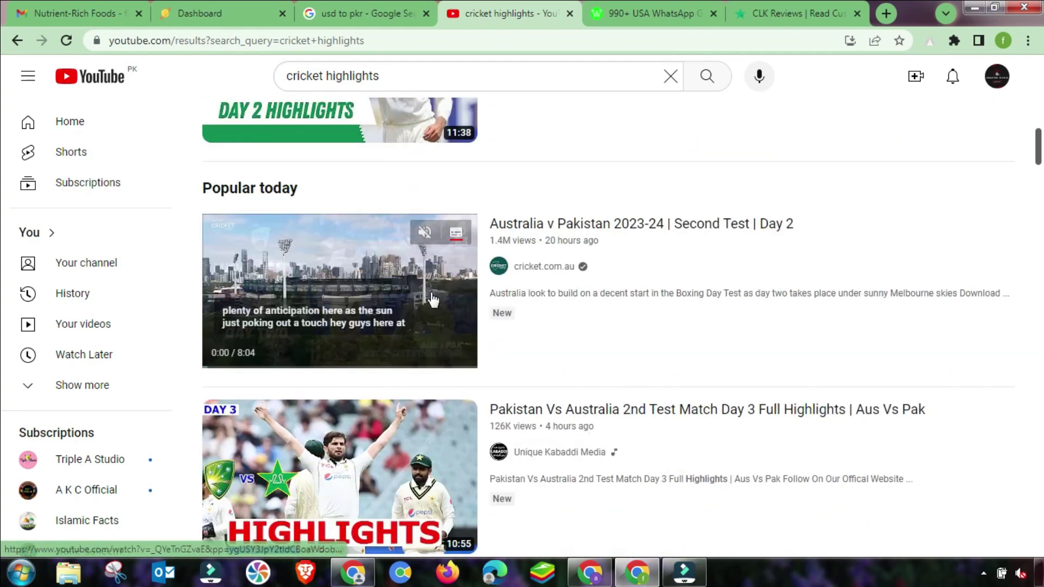
left_click(997, 219)
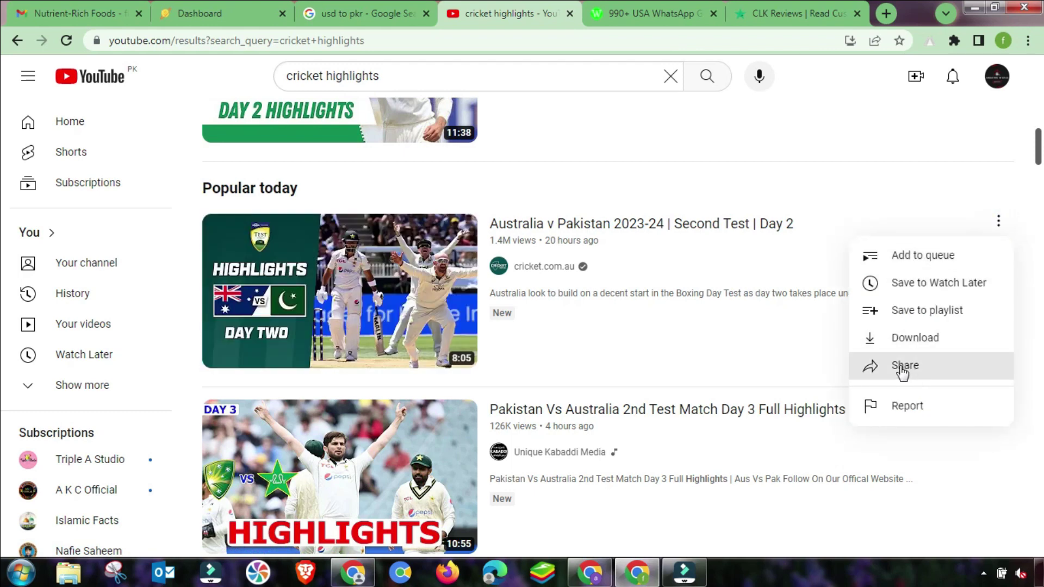
left_click(902, 371)
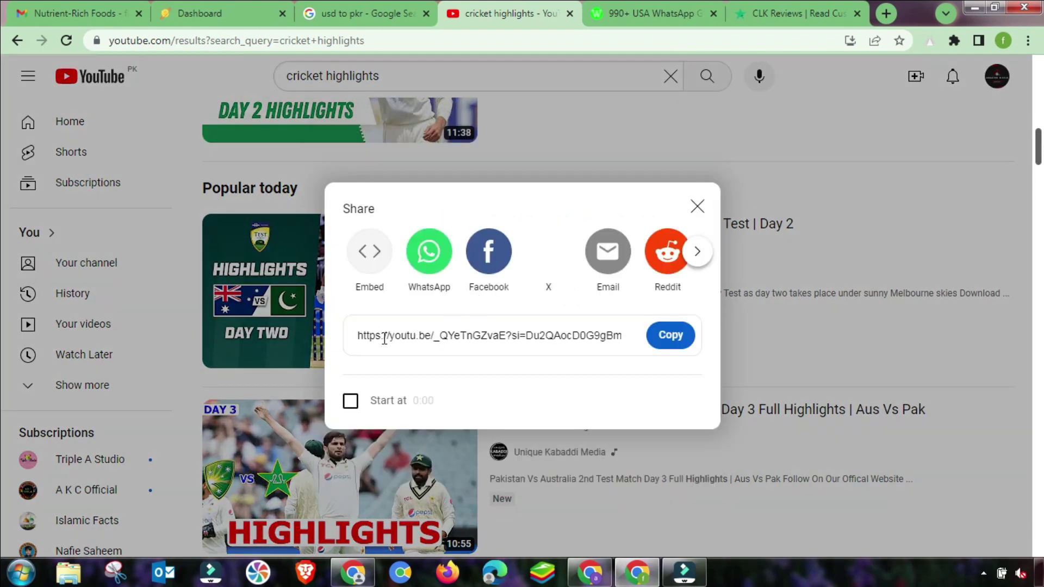
left_click(670, 336)
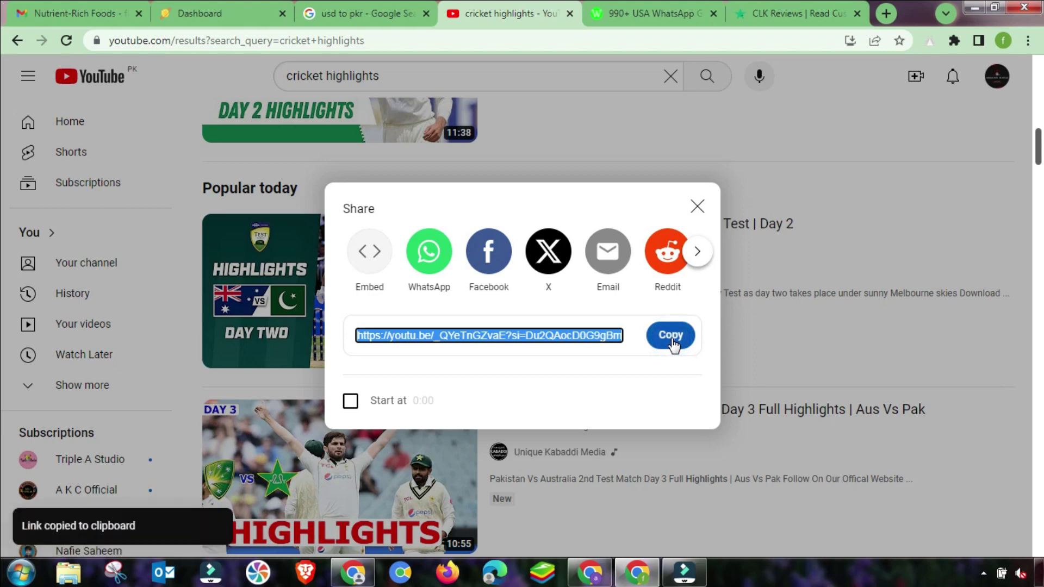
left_click(220, 9)
Paste the youtu.be video link into URL and the copied video title into Alias.
left_click(245, 152)
right_click(235, 157)
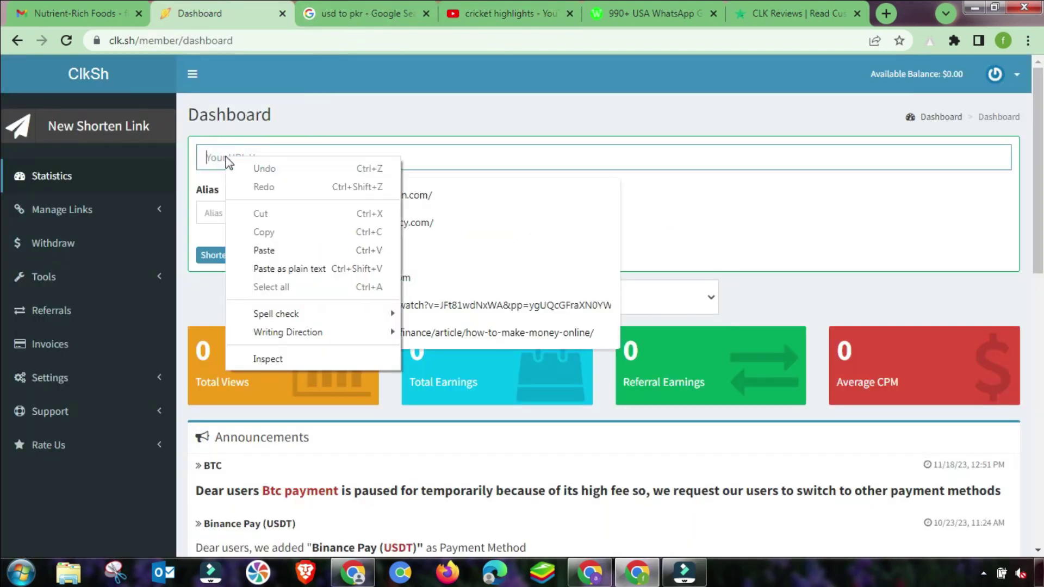
left_click(260, 250)
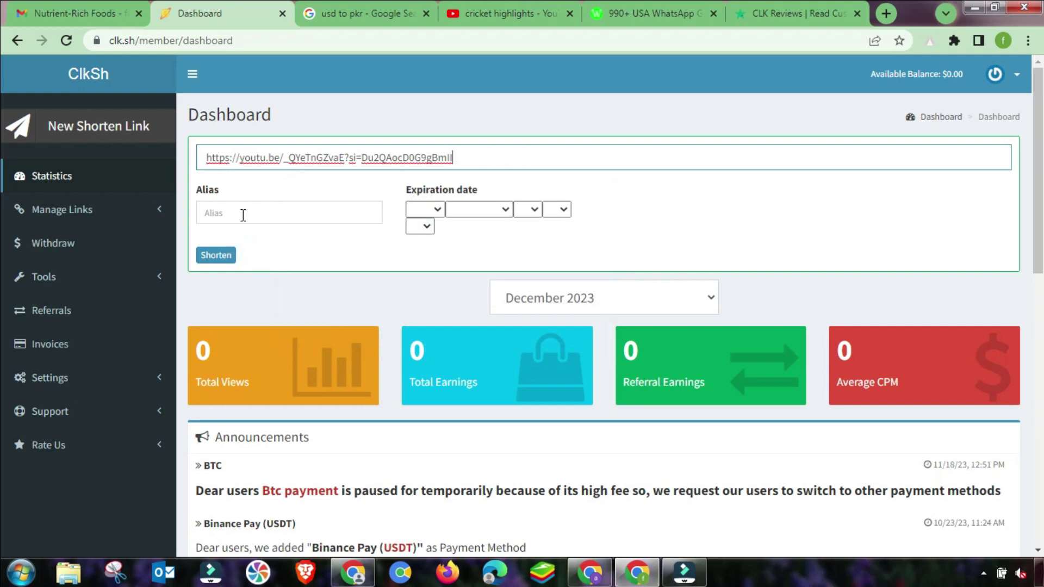
left_click(509, 17)
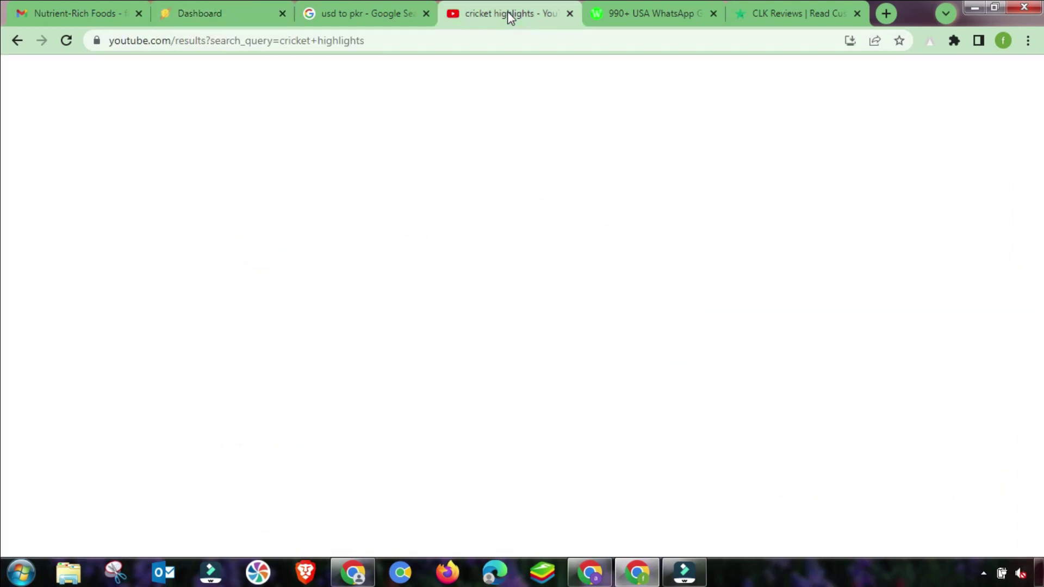
left_click(698, 209)
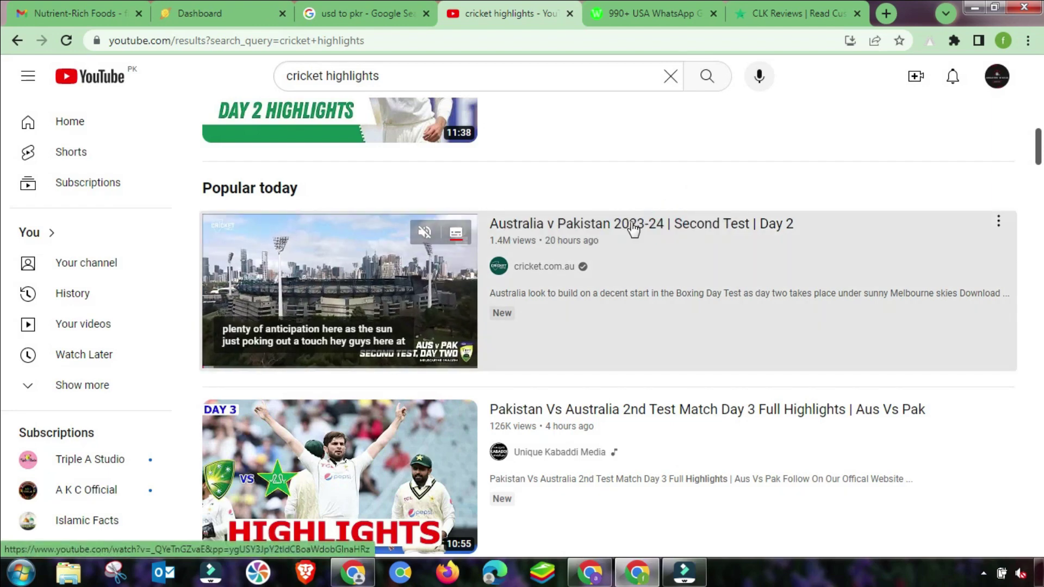
left_click_drag(804, 226, 500, 224)
key("ctrl+c")
left_click(200, 13)
key("ctrl+v")
Set the expiry to 2026 / January / 3 / 2 / 02 and submit the link for shortening.
left_click(431, 212)
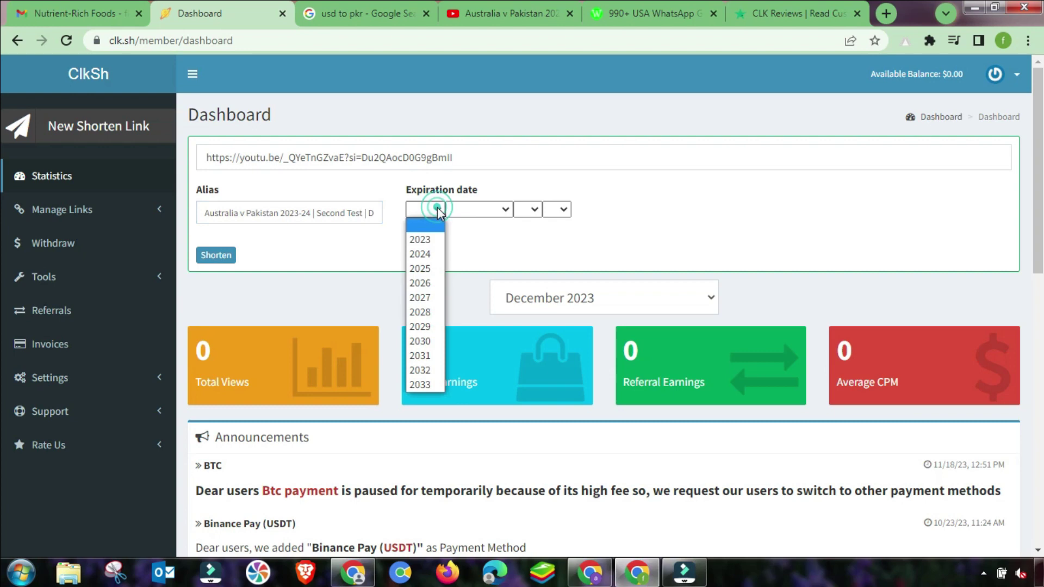
left_click(427, 284)
left_click(467, 210)
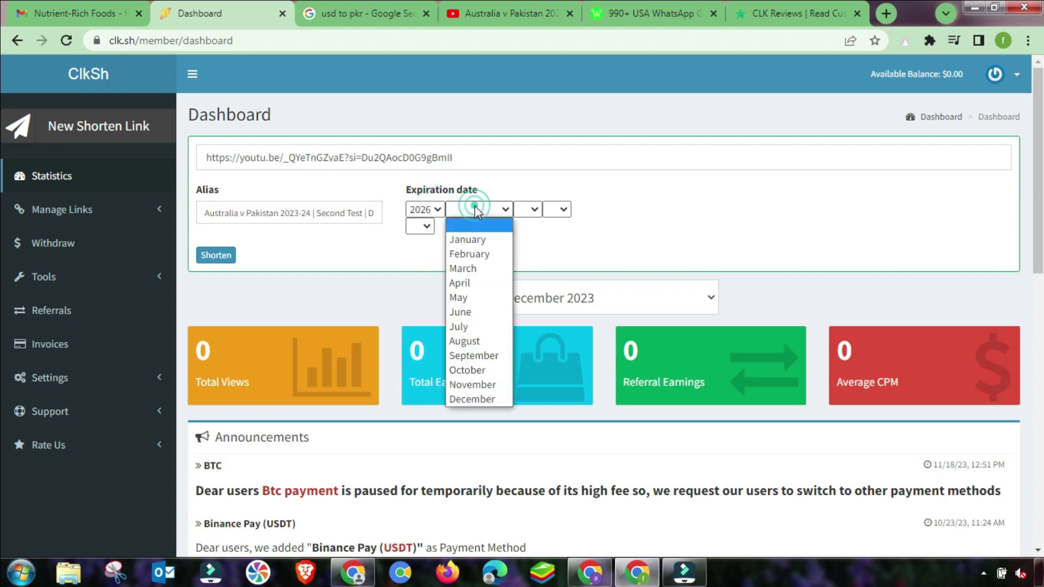
left_click(486, 244)
left_click(528, 209)
left_click(522, 267)
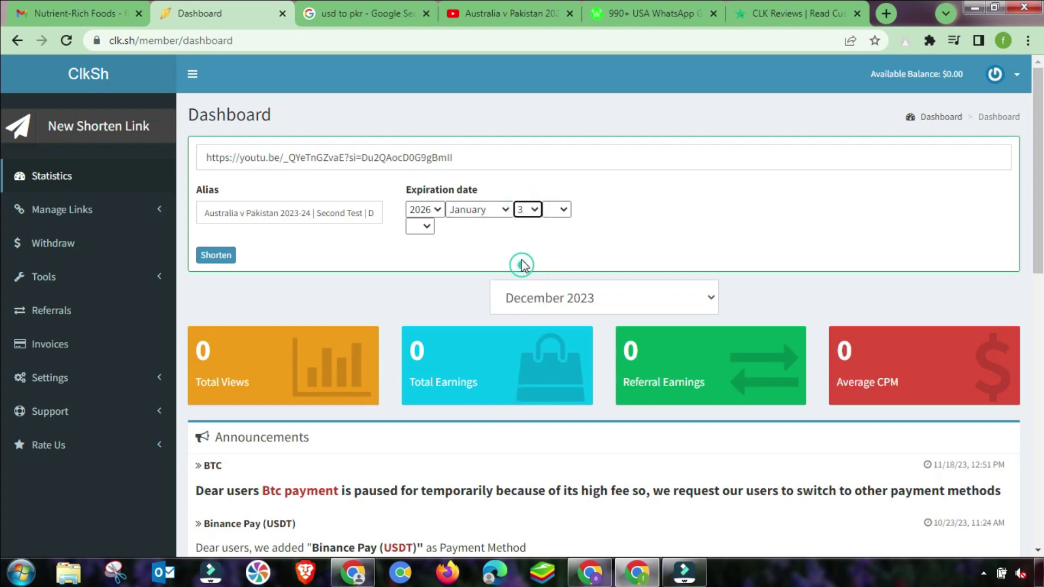
left_click(558, 211)
left_click(550, 268)
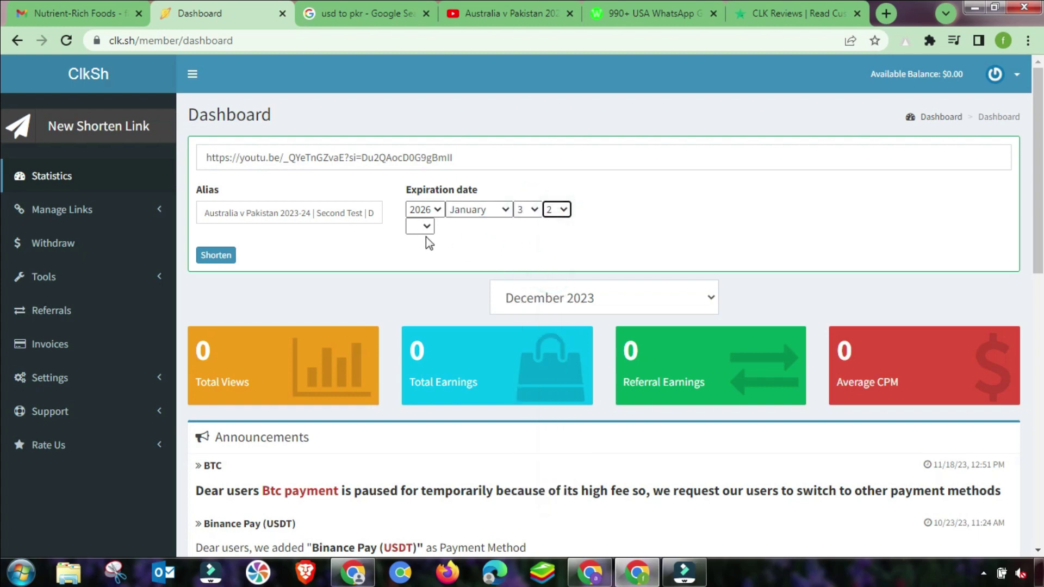
left_click(420, 227)
left_click(415, 285)
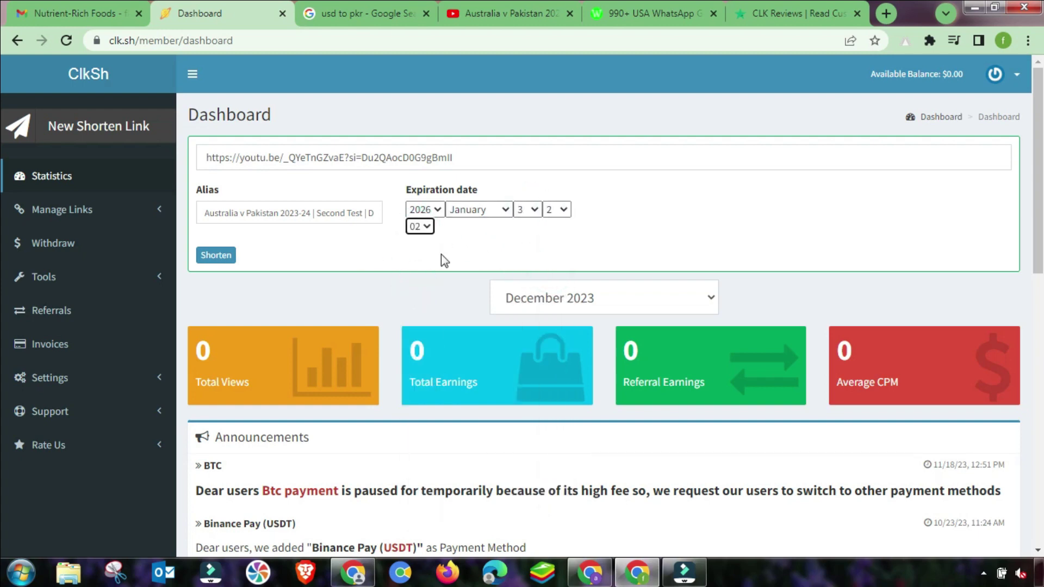
left_click(217, 255)
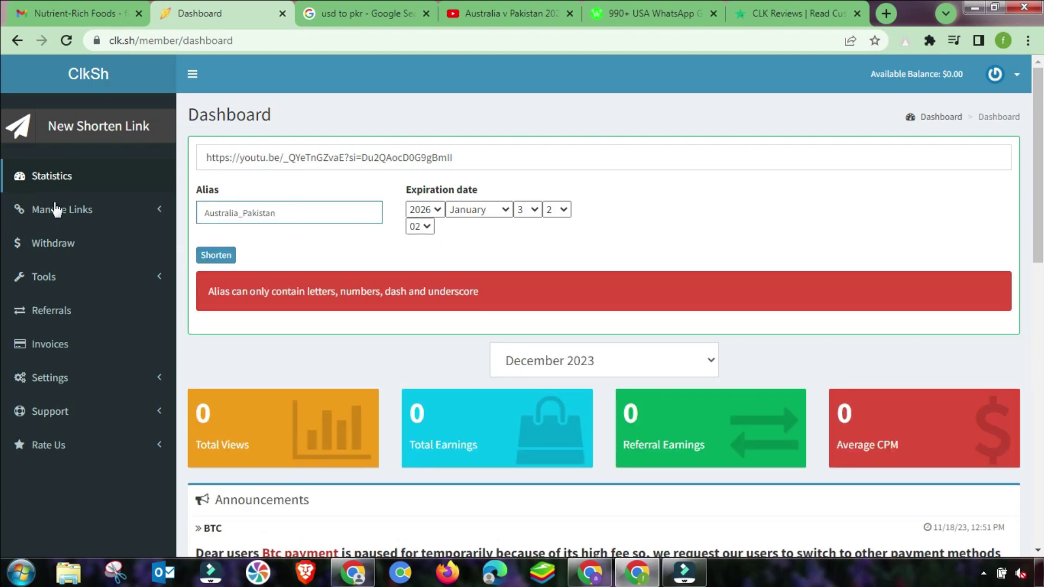
left_click(216, 255)
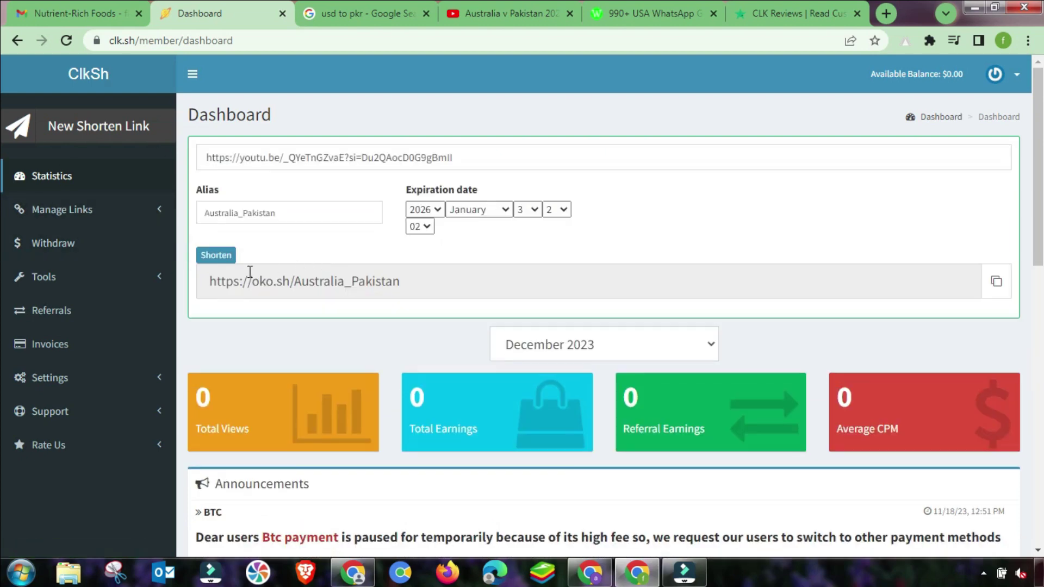
triple_click(397, 279)
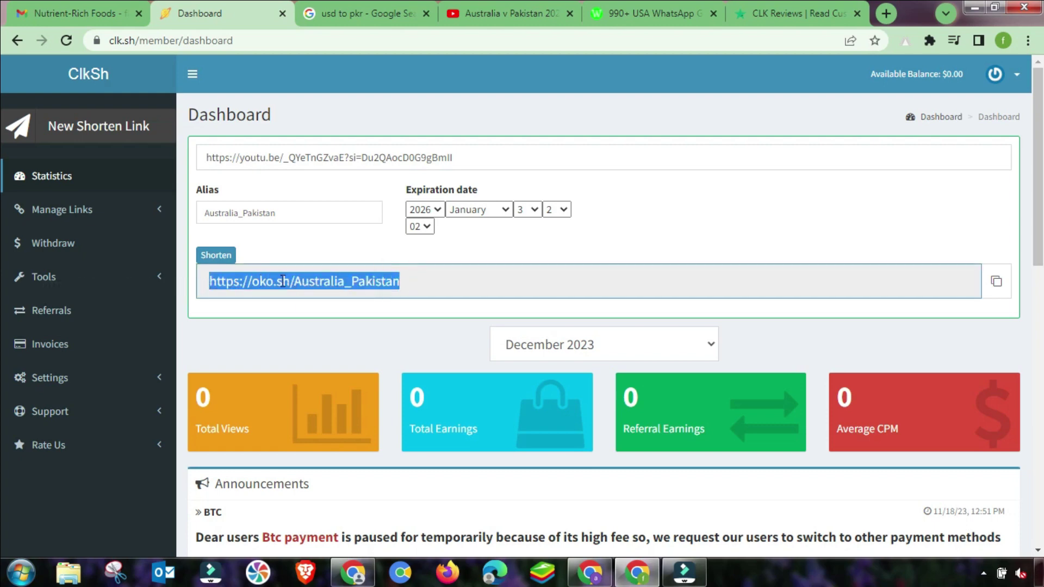
left_click(280, 281)
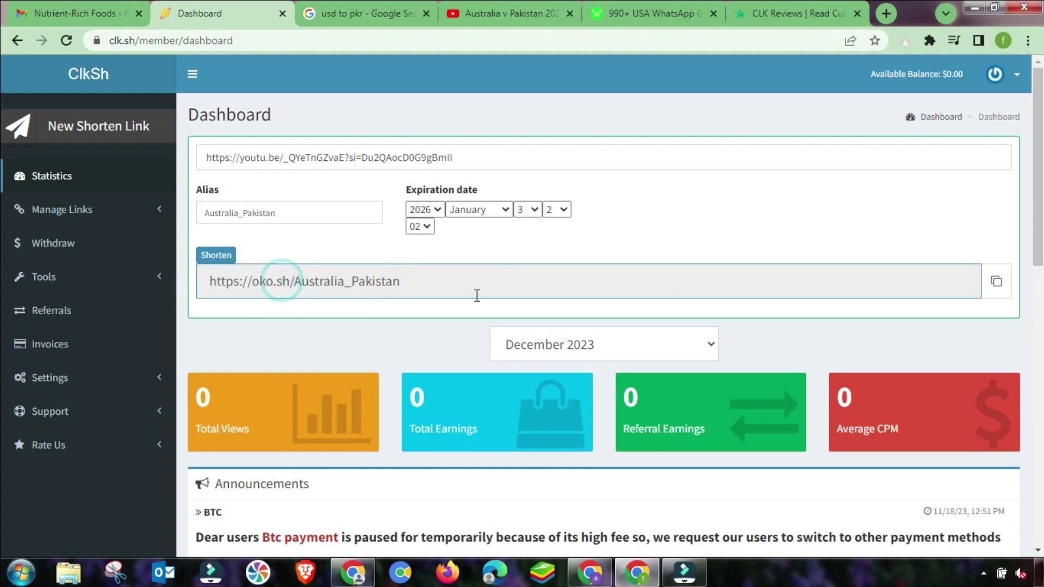
left_click(997, 282)
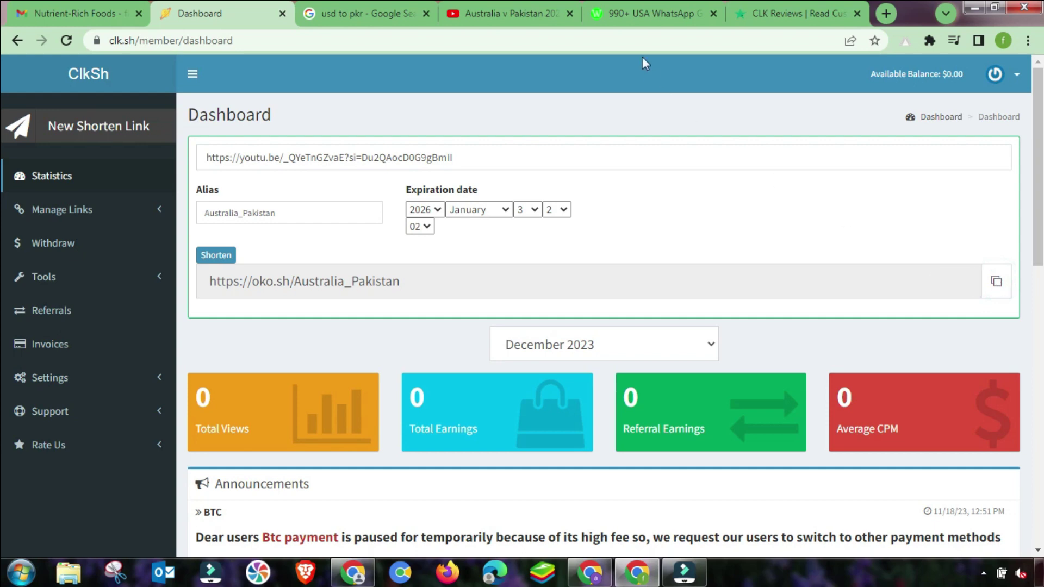
Open the American Public group invite from the USA WhatsApp groups list, then return to the list.
left_click(630, 6)
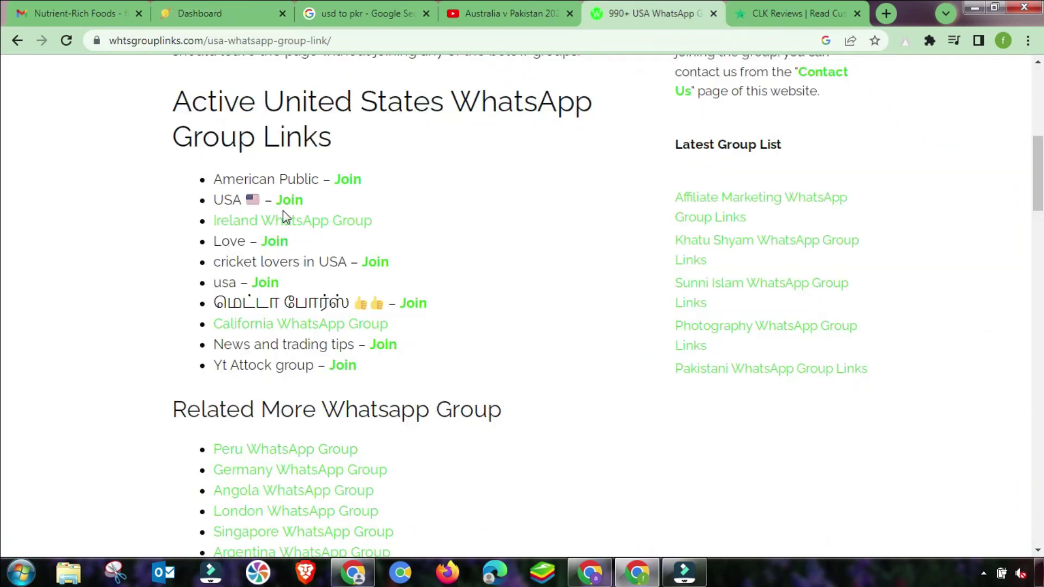
scroll(283, 210, "up", 2)
left_click_drag(174, 179, 380, 210)
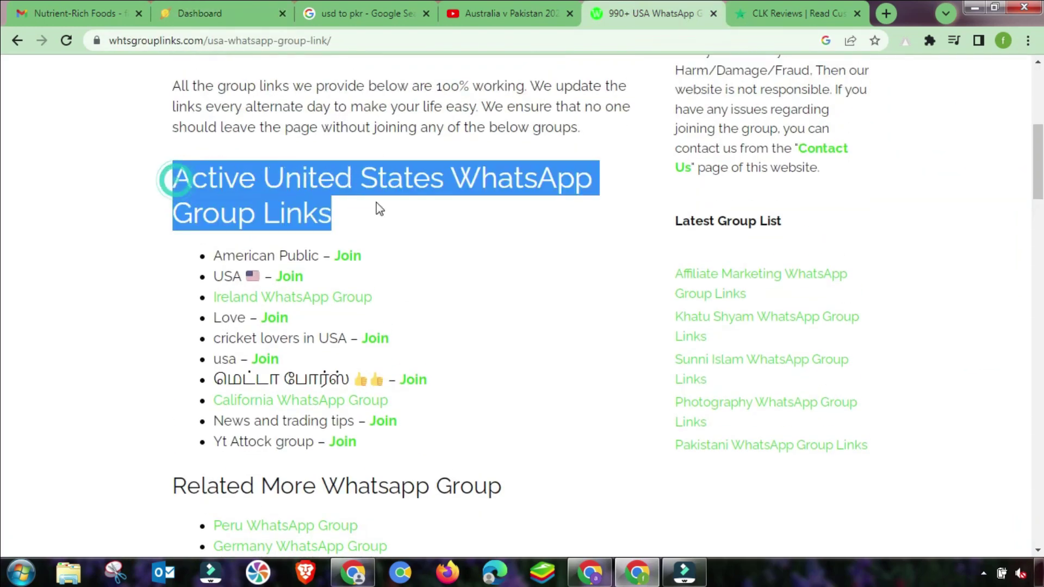
left_click(265, 205)
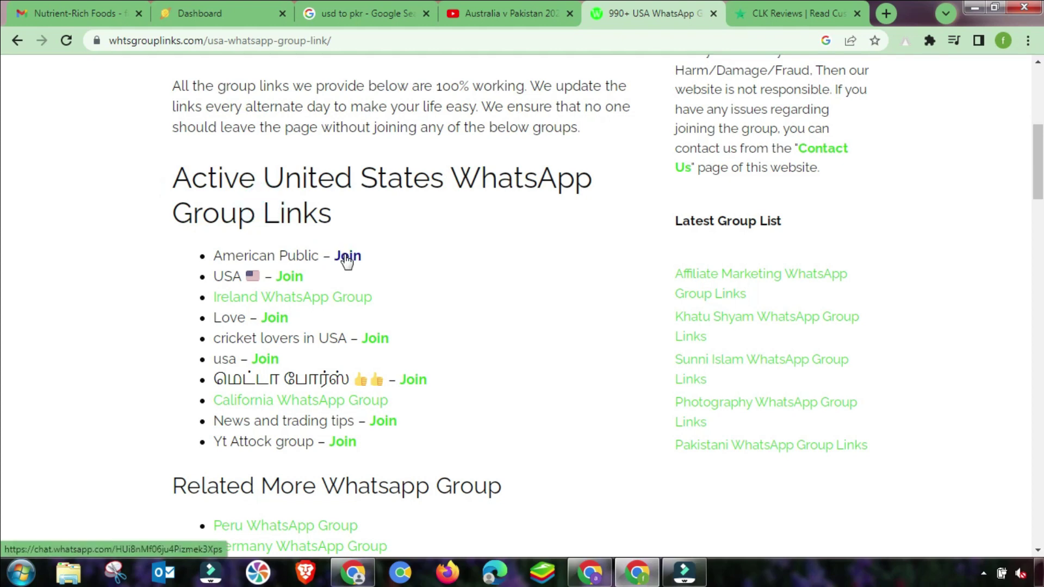
left_click(347, 257)
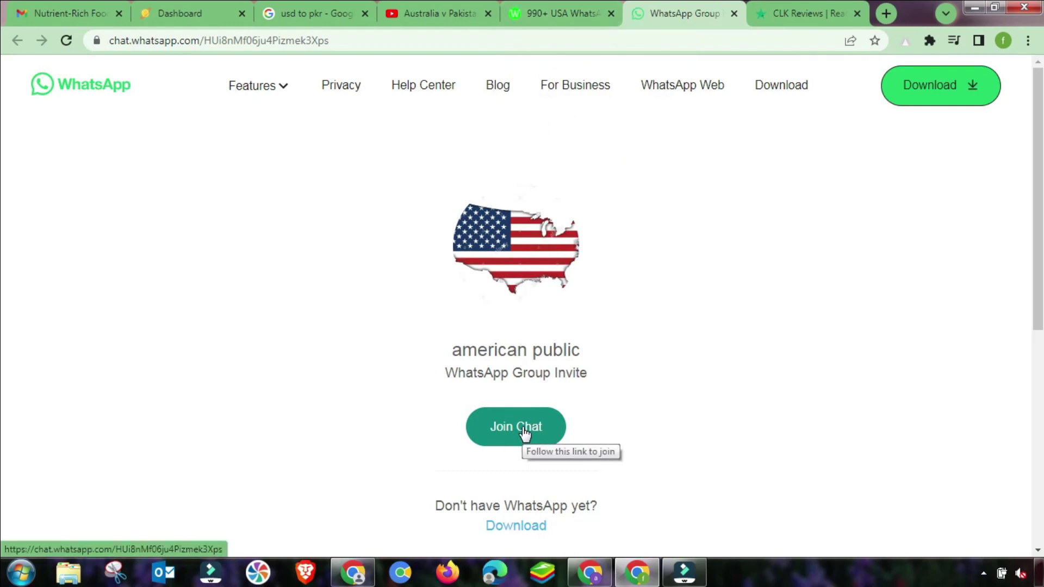
left_click(560, 13)
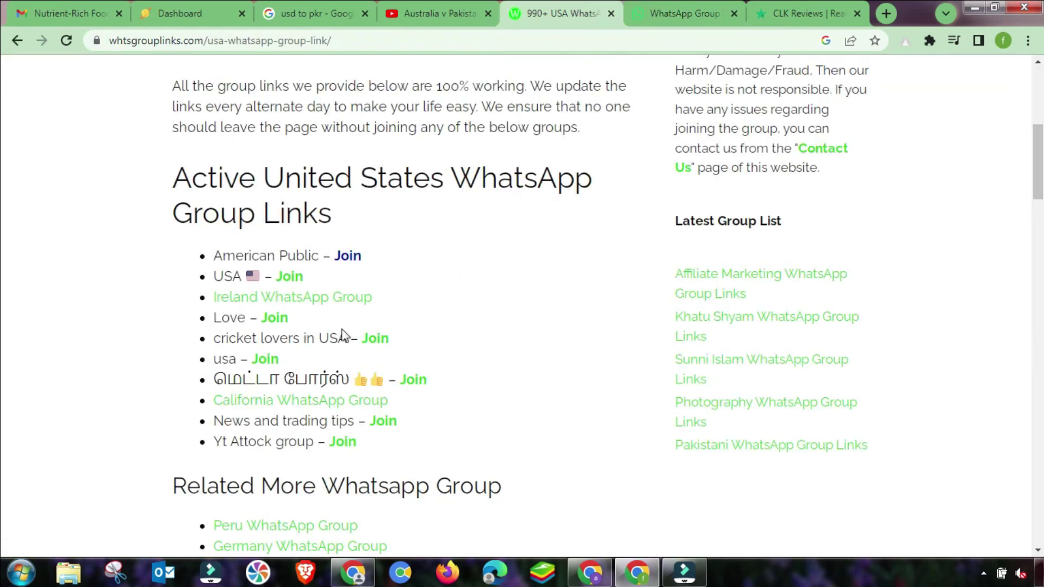
scroll(342, 334, "up", 7)
Change the Google search from 'whatsapp group usa' to 'whatsapp group austria'.
left_click(18, 40)
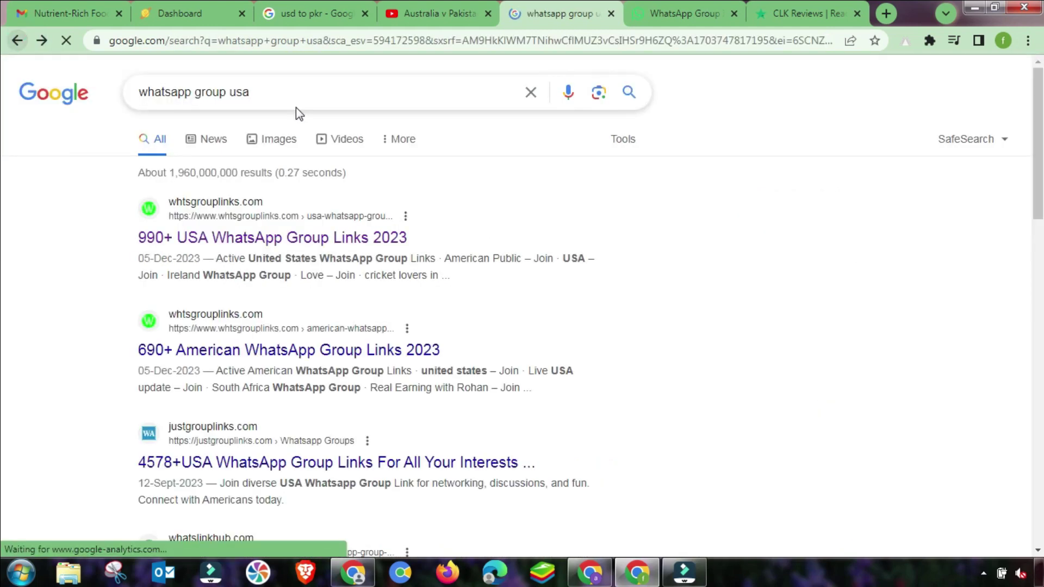
left_click_drag(253, 92, 233, 95)
key("BackSpace")
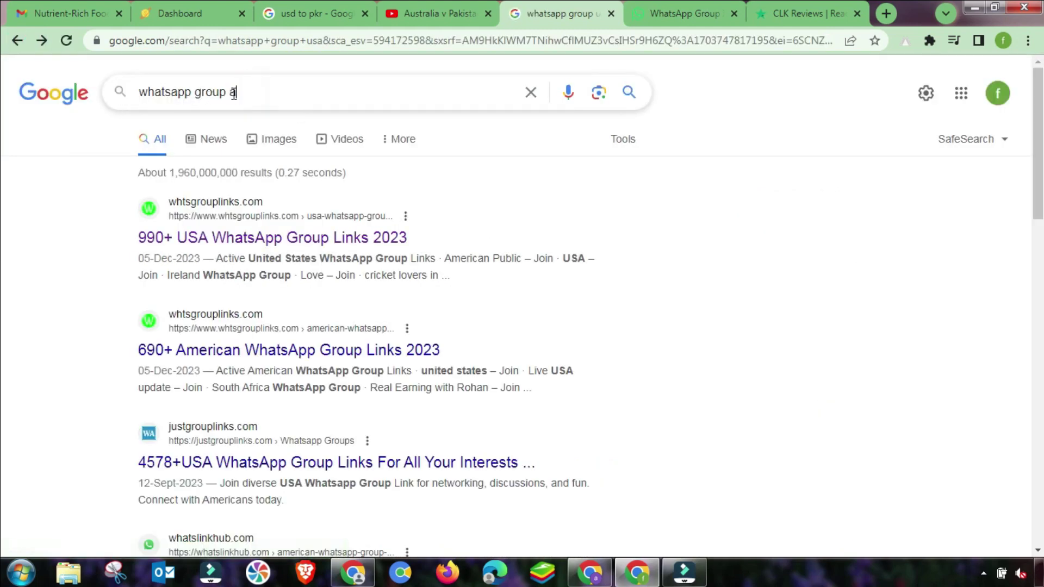
type("aus")
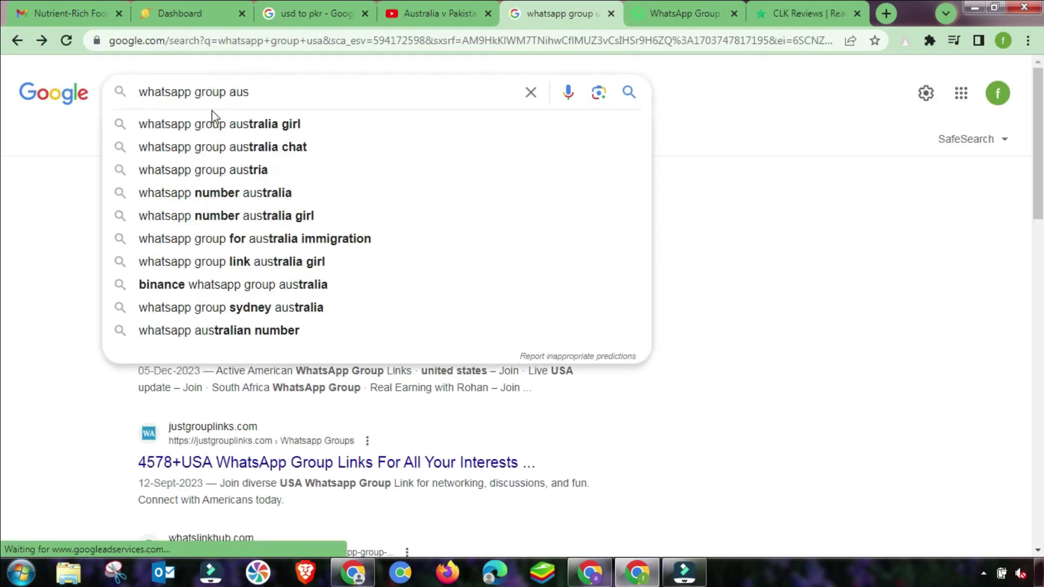
left_click(220, 170)
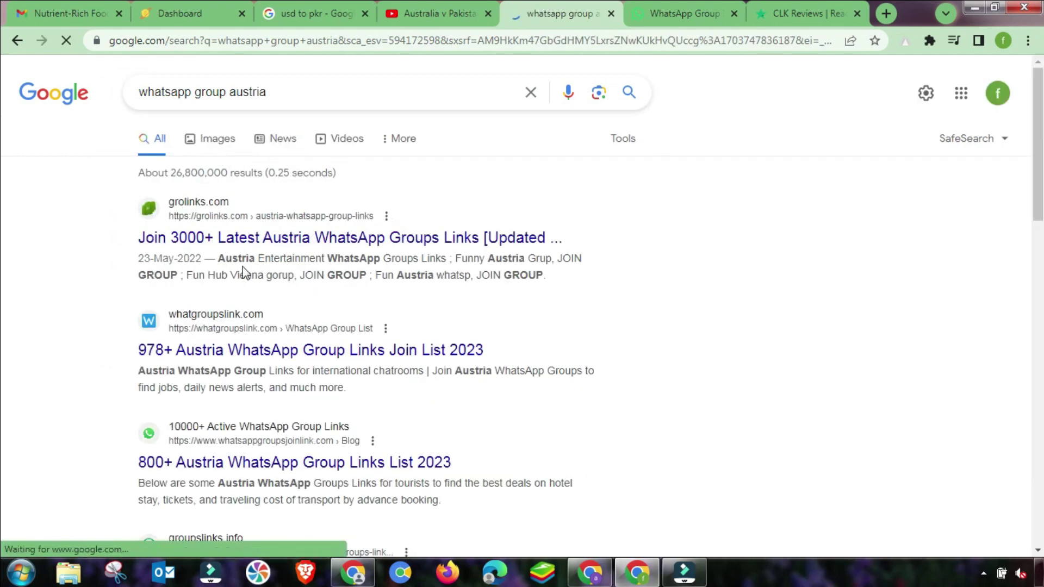
Open the grolinks Austria WhatsApp groups page and follow a Vienna JOIN GROUP link.
left_click(317, 239)
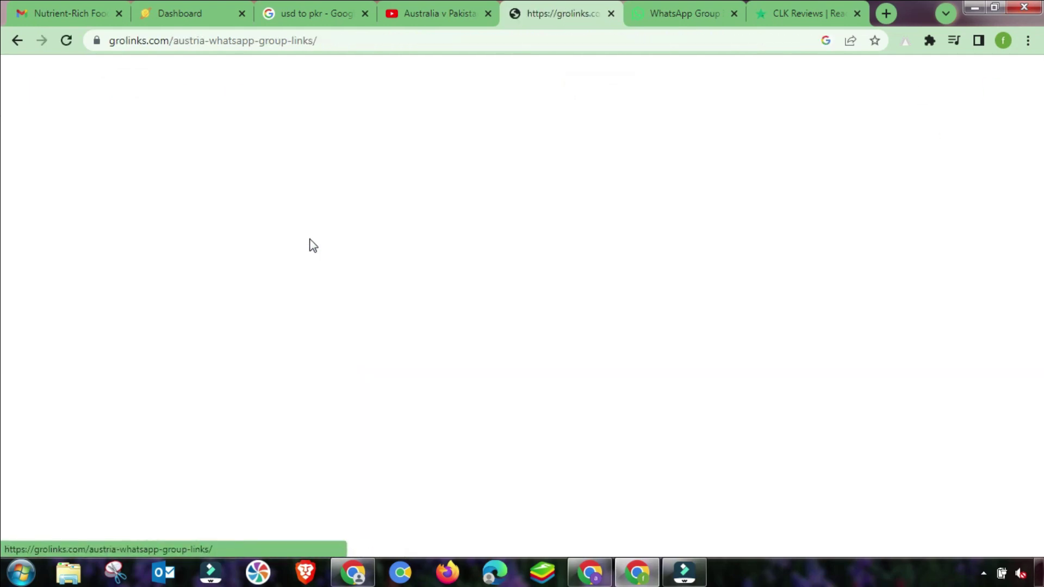
scroll(339, 314, "down", 5)
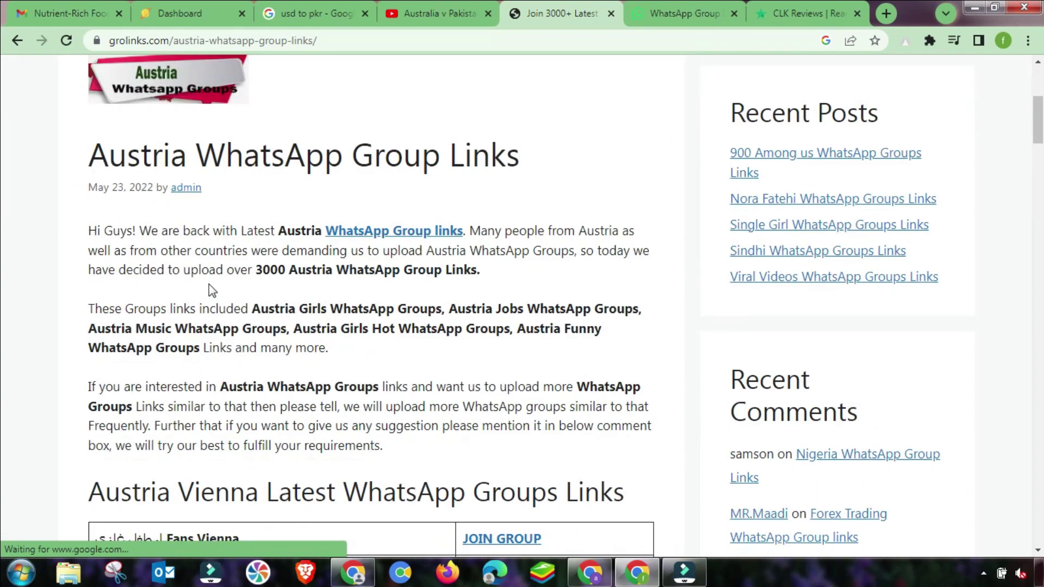
scroll(392, 244, "down", 5)
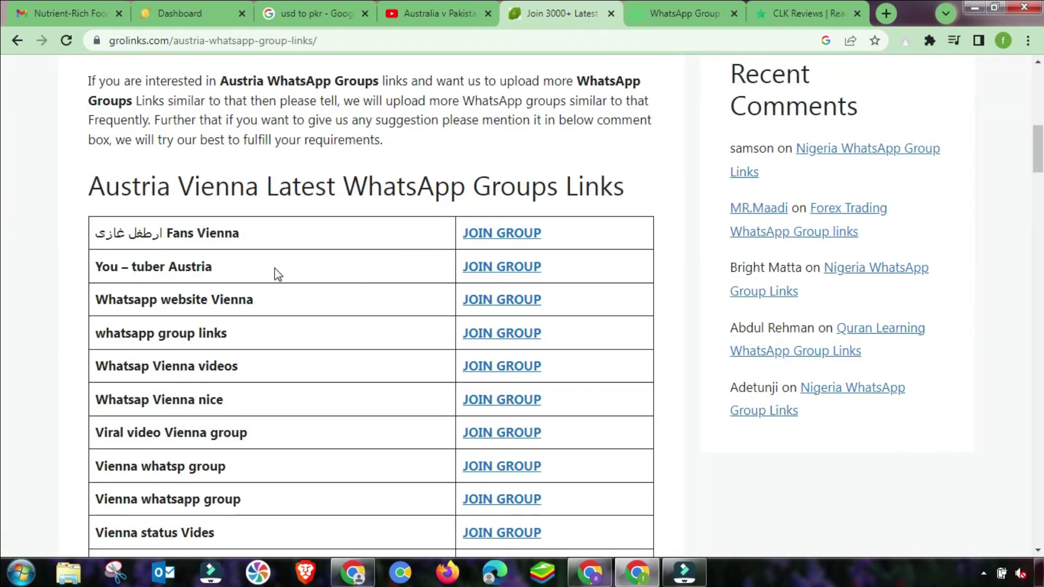
scroll(275, 272, "down", 3)
scroll(231, 267, "down", 3)
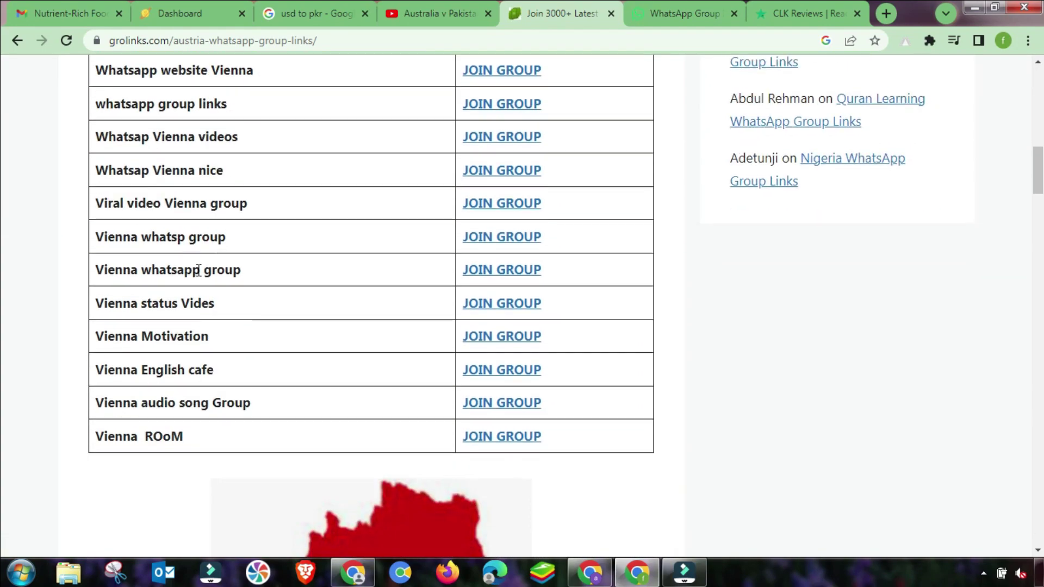
left_click(488, 162)
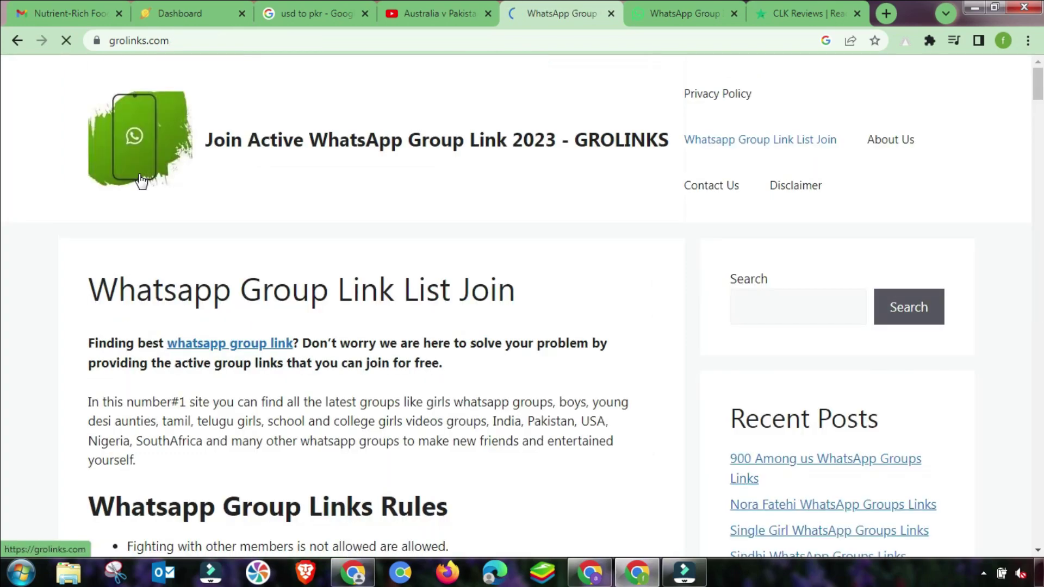
scroll(338, 329, "down", 5)
scroll(182, 315, "down", 3)
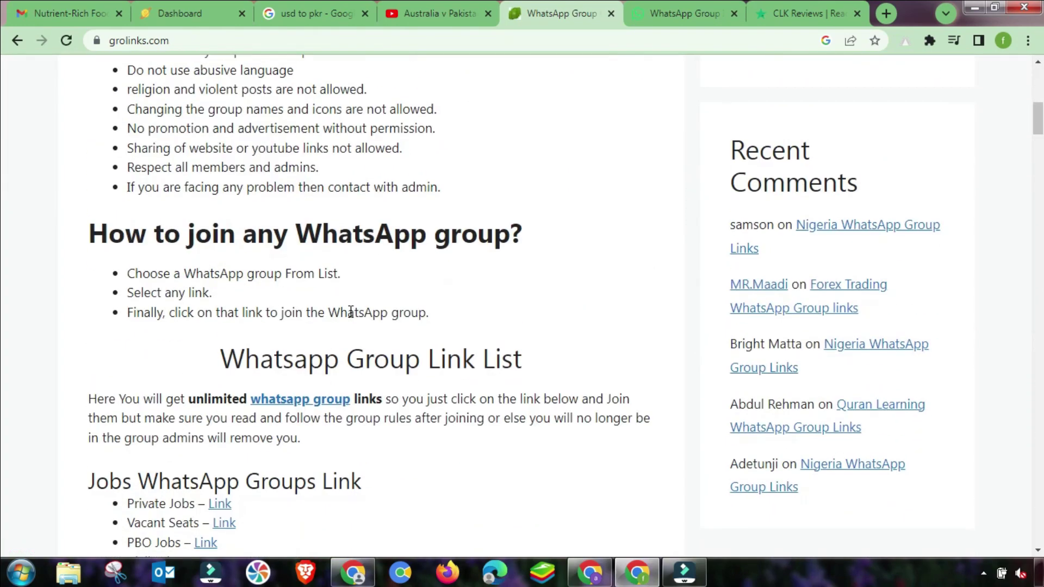
scroll(319, 385, "down", 4)
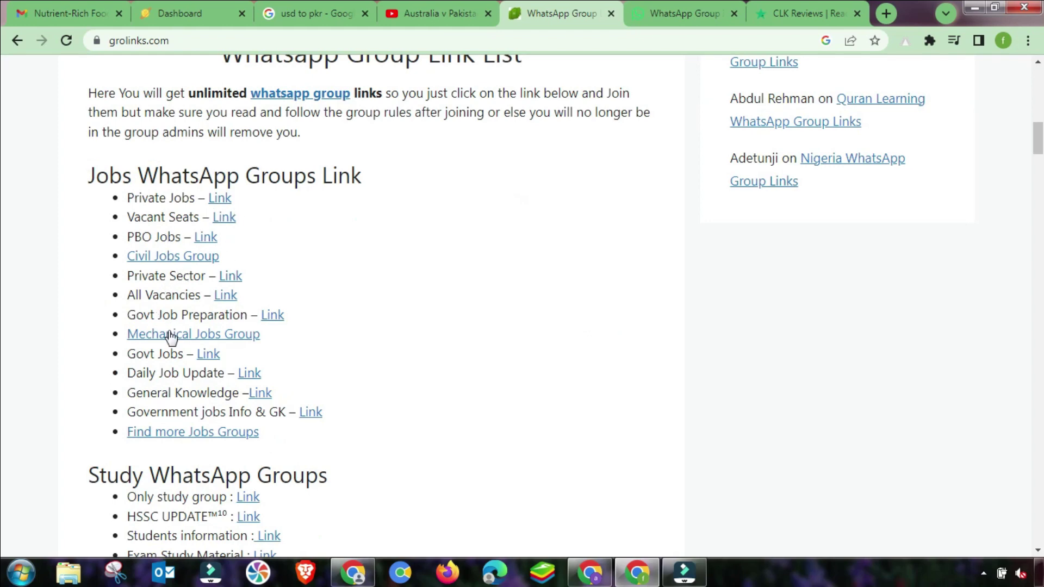
scroll(275, 357, "down", 1)
scroll(272, 351, "down", 1)
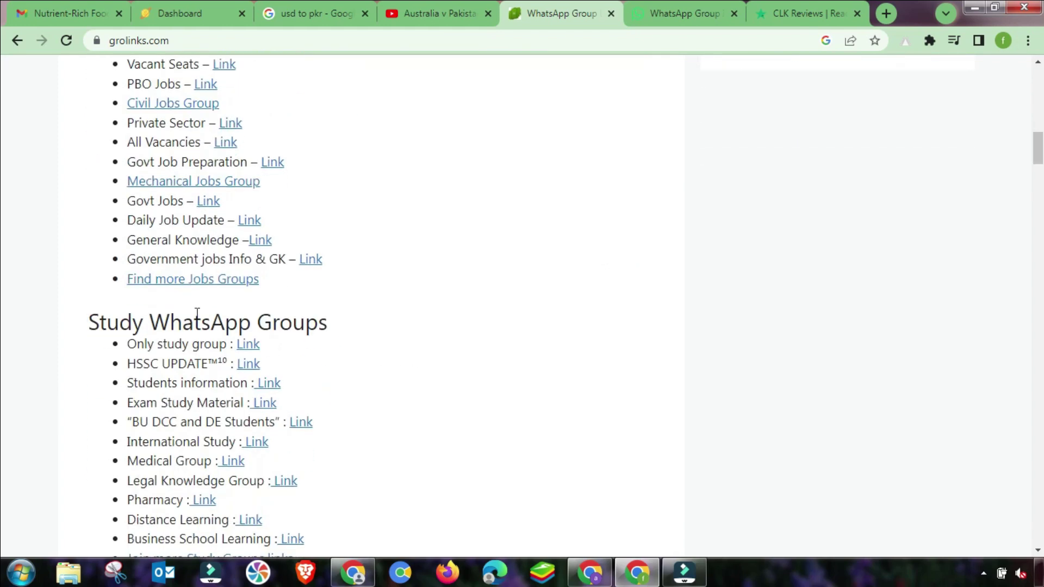
scroll(163, 370, "down", 1)
scroll(367, 403, "down", 5)
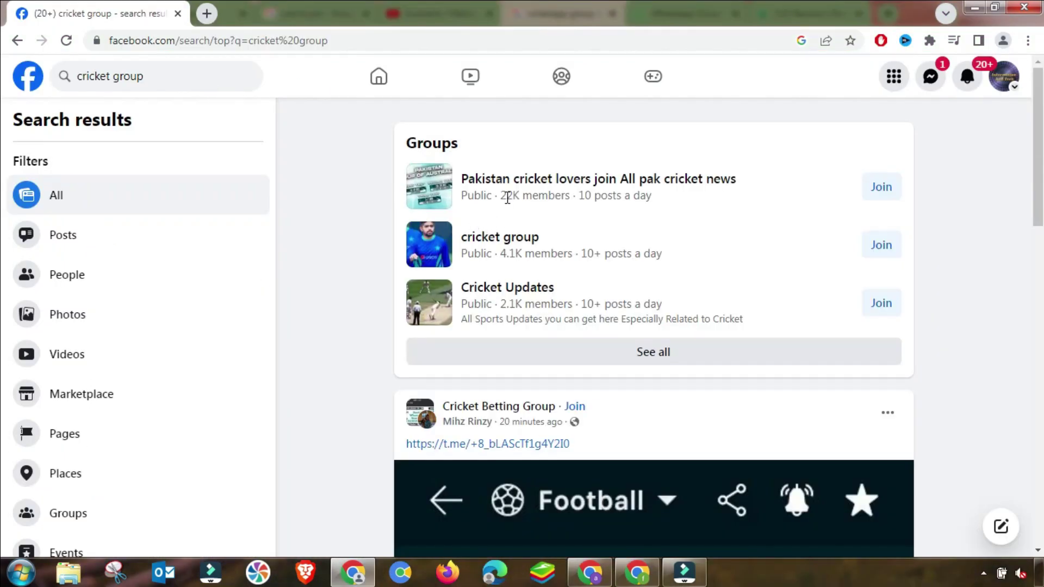
Show only group results for 'cricket group' and open the Cricket Passion group.
left_click(655, 354)
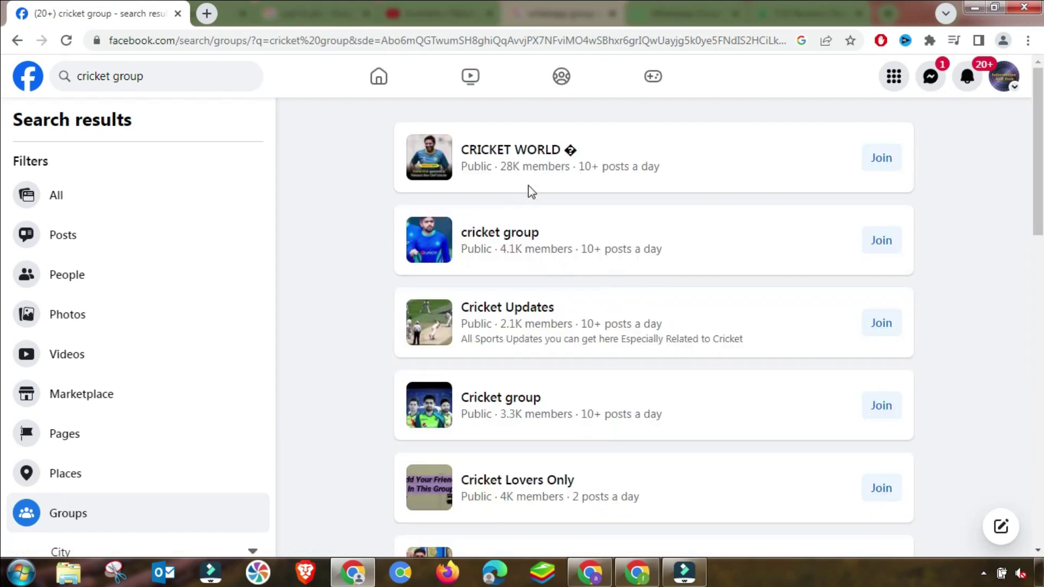
scroll(569, 318, "down", 2)
scroll(569, 318, "down", 3)
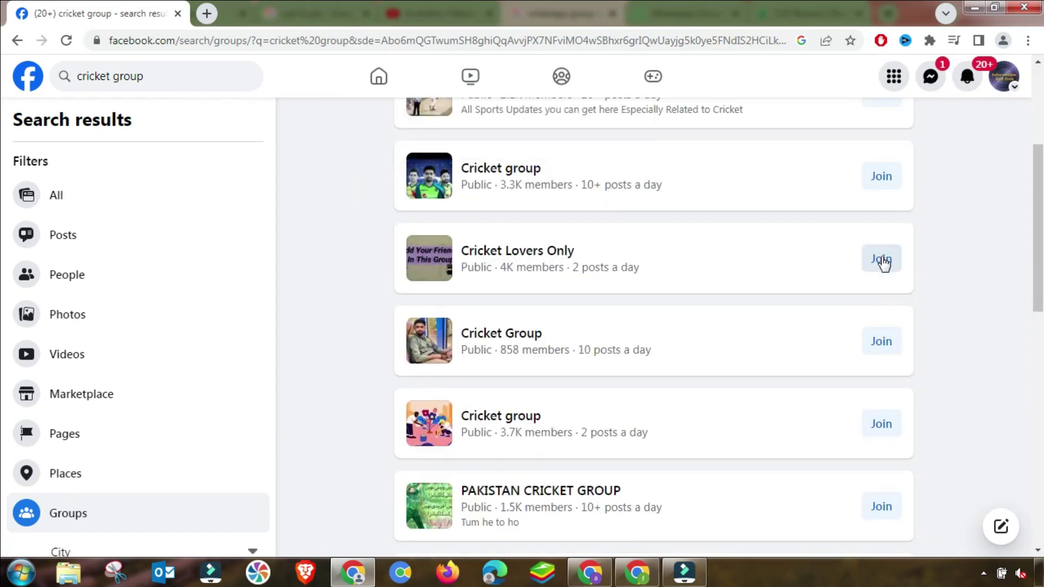
scroll(529, 317, "down", 3)
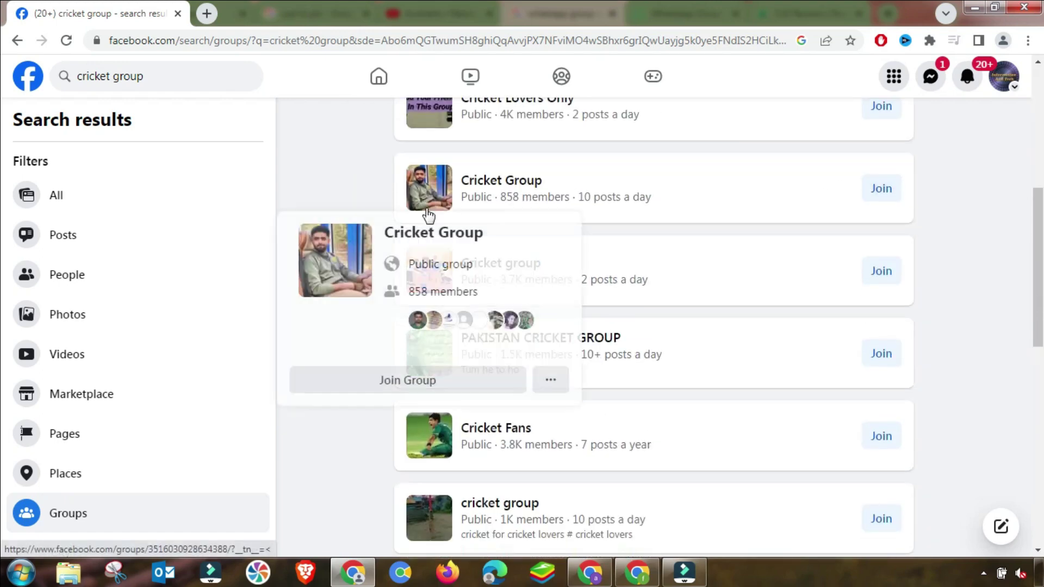
scroll(556, 365, "down", 4)
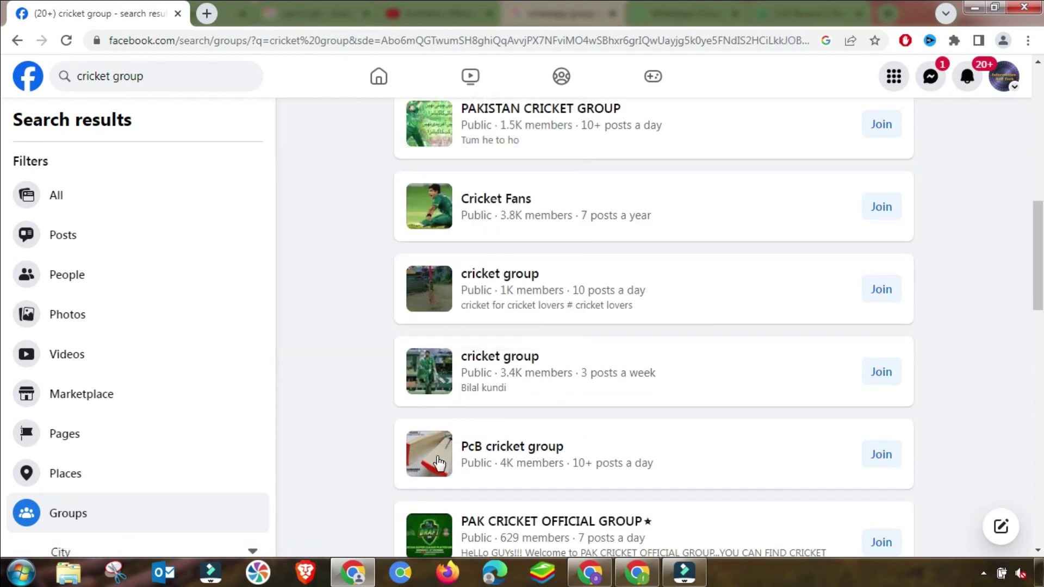
mouse_move(436, 463)
scroll(437, 464, "down", 3)
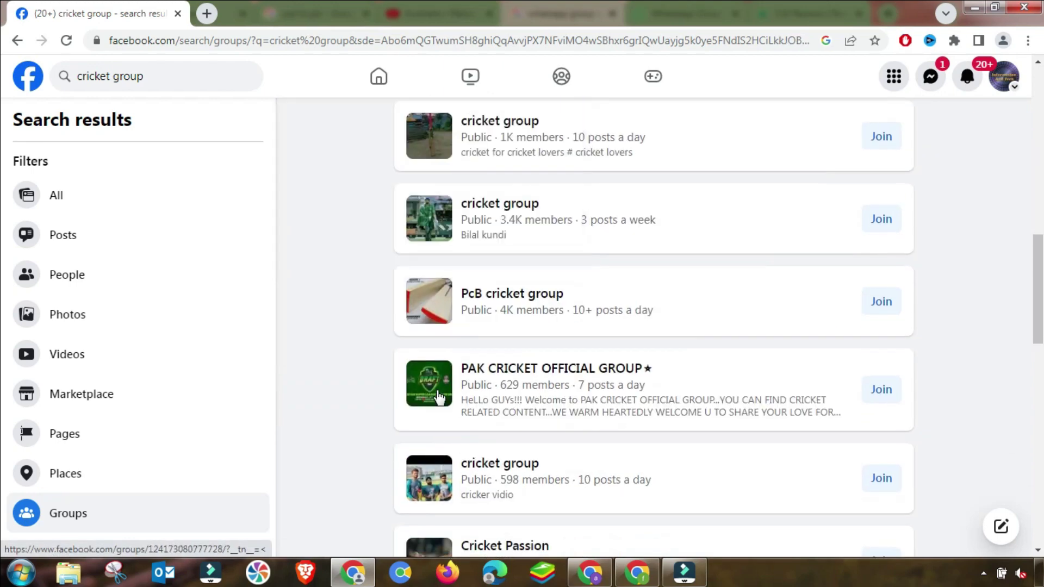
mouse_move(440, 393)
scroll(444, 445, "down", 3)
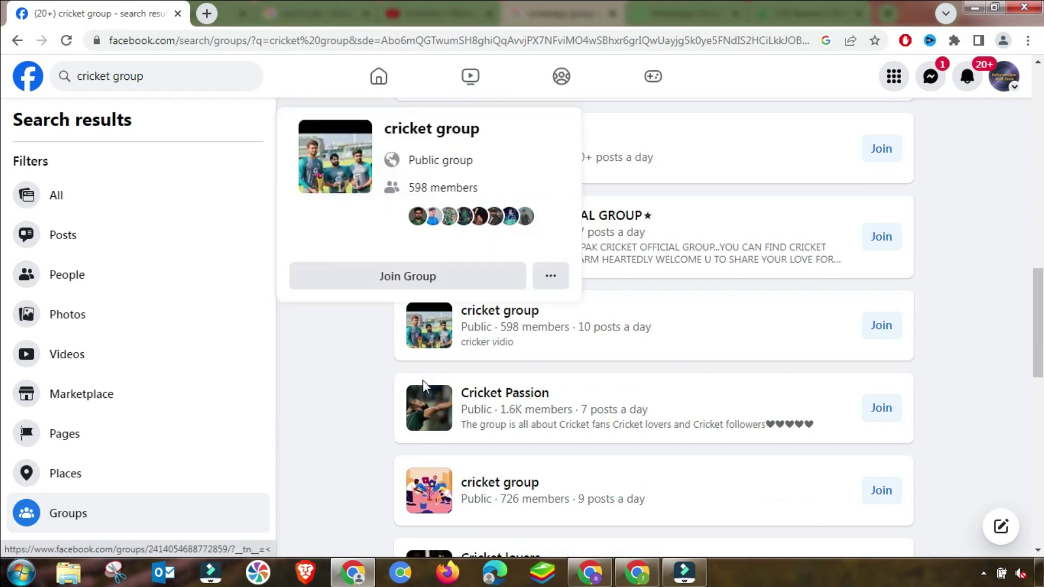
left_click(435, 416)
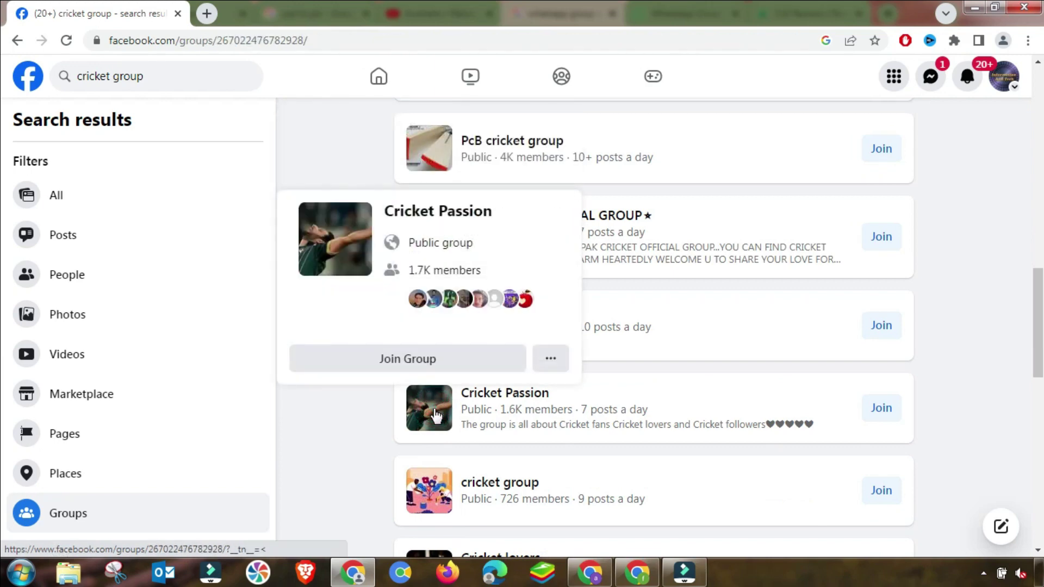
scroll(519, 403, "down", 3)
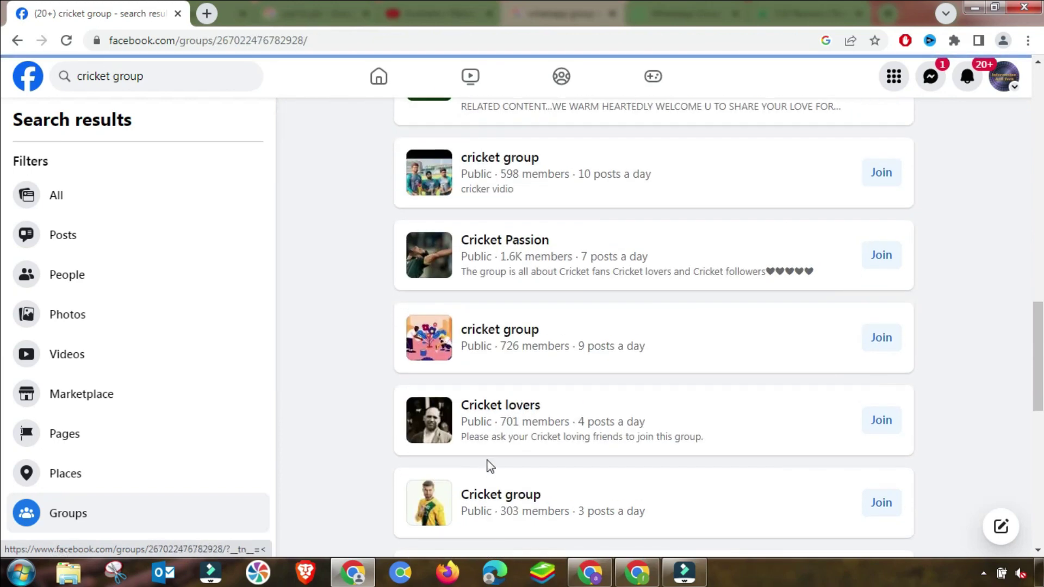
scroll(481, 471, "down", 2)
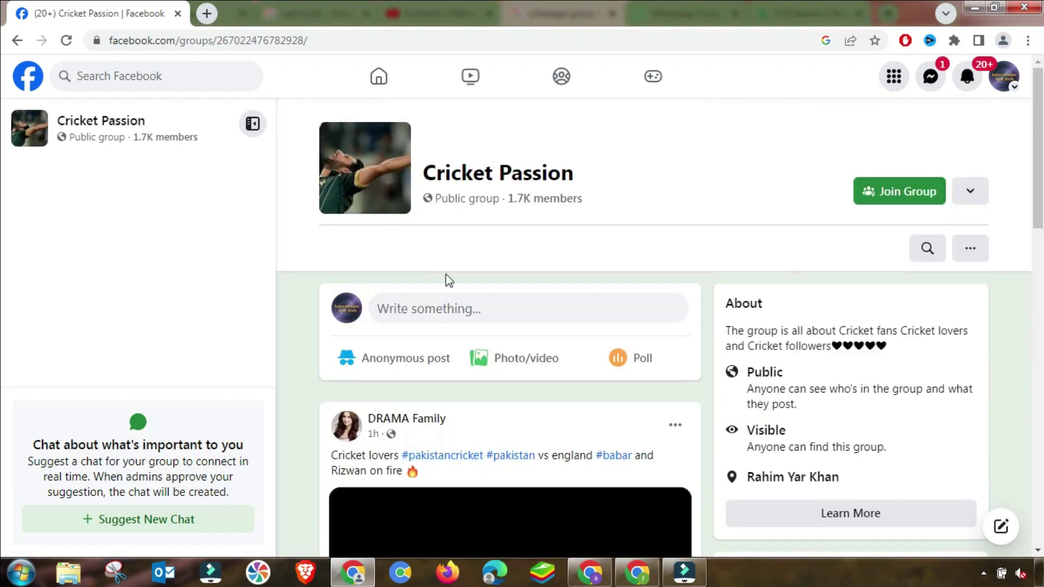
Paste the oko.sh short link into a new Cricket Passion post and copy its Australia_Pakistan alias.
left_click(433, 310)
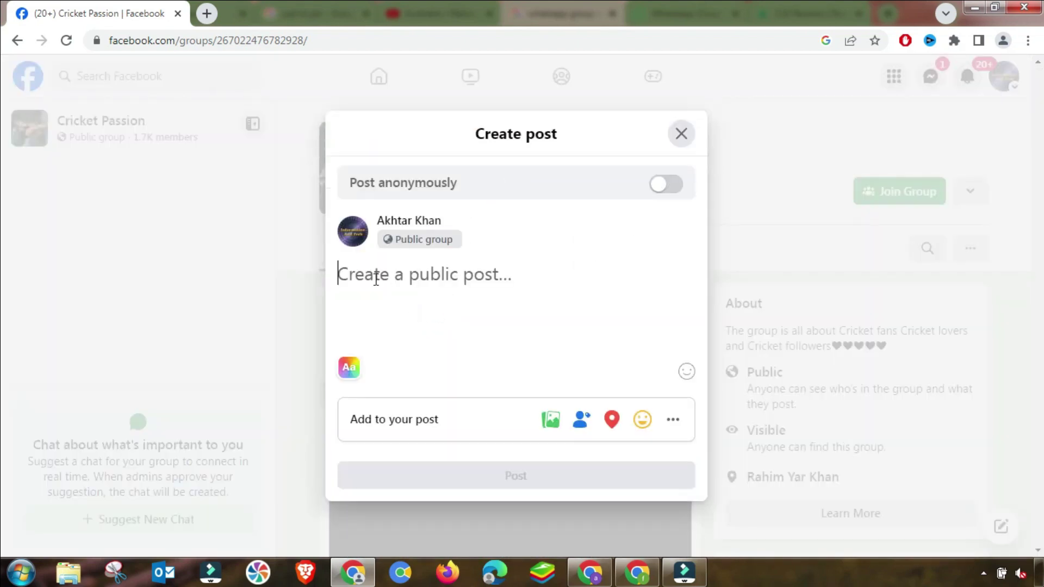
right_click(374, 279)
left_click(408, 368)
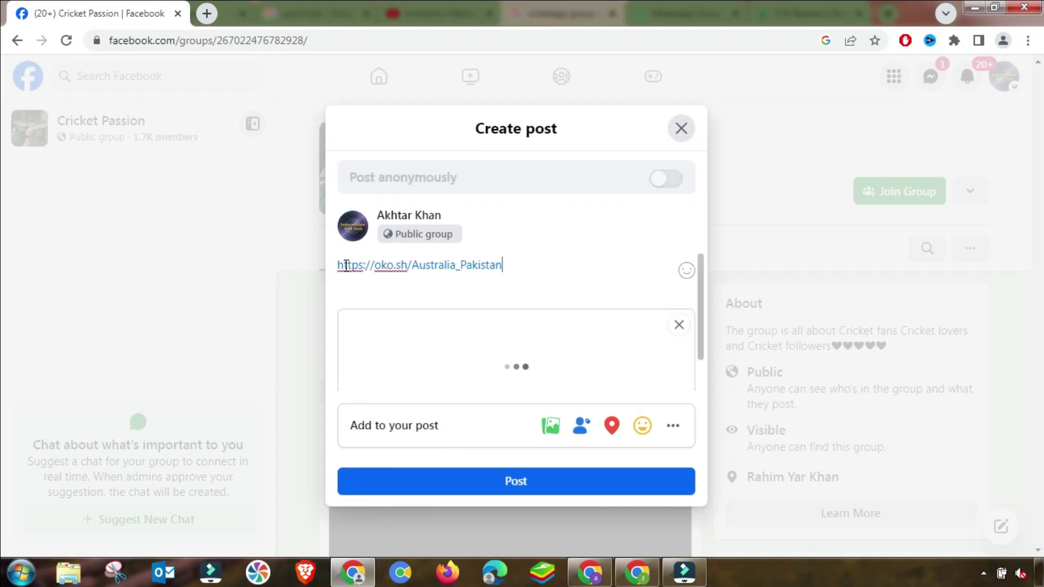
left_click_drag(530, 263, 413, 266)
key("ctrl+c")
right_click(424, 269)
left_click(457, 297)
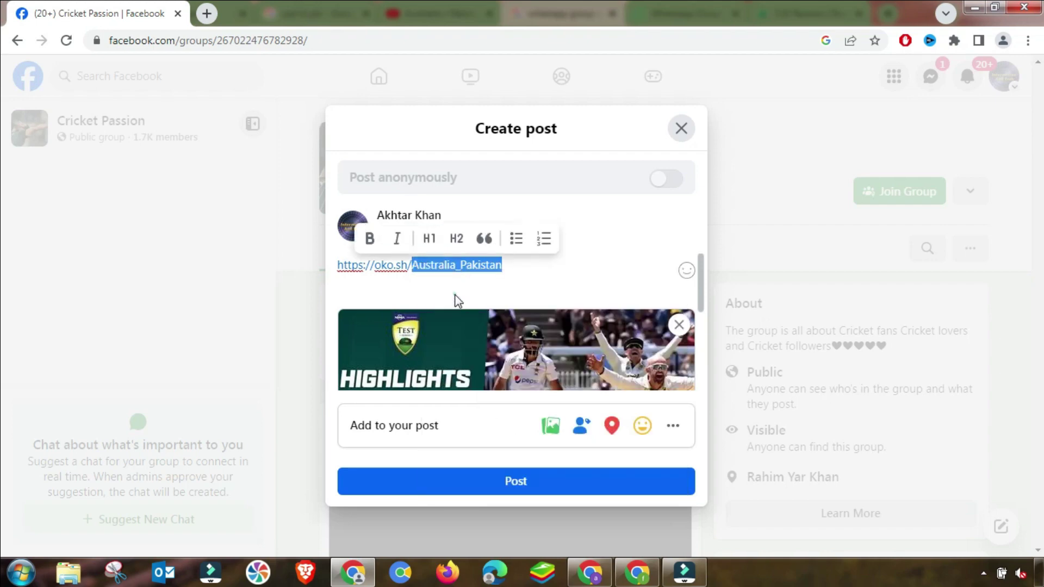
Add the line 'Watch Now Australia_Pakistan' above the link in the post.
left_click(341, 265)
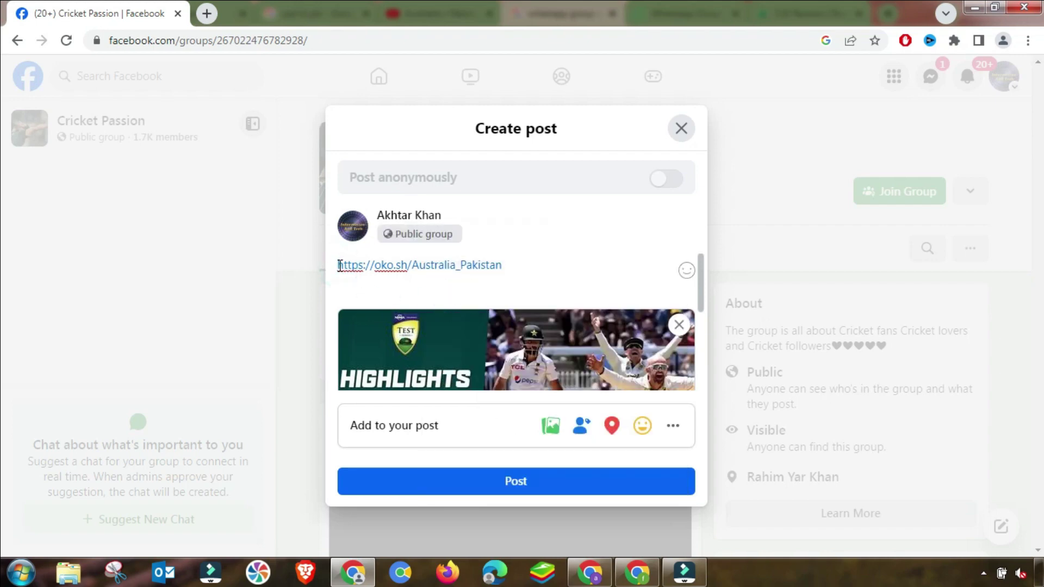
key("Return")
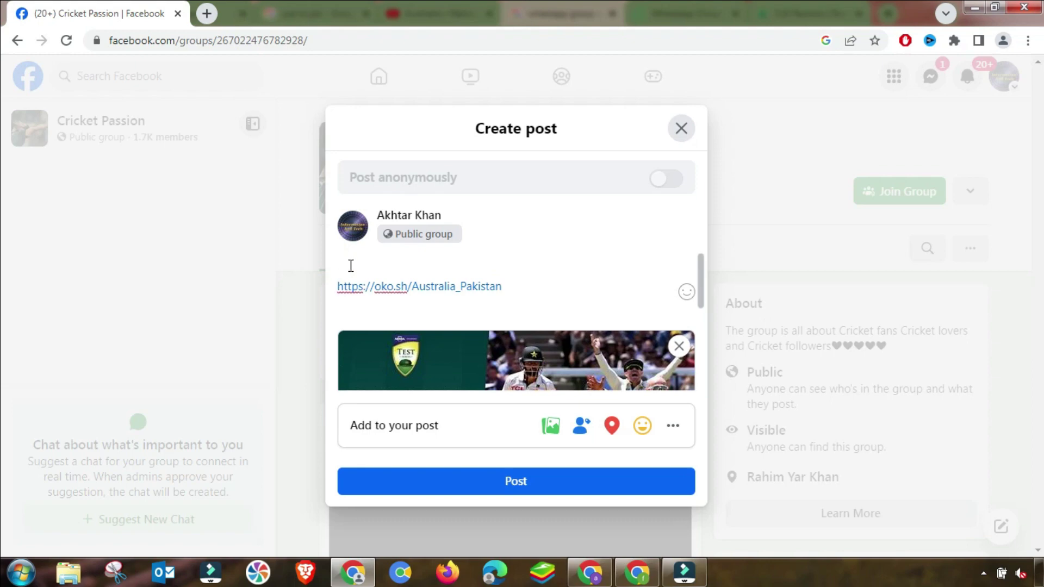
key("ctrl+v")
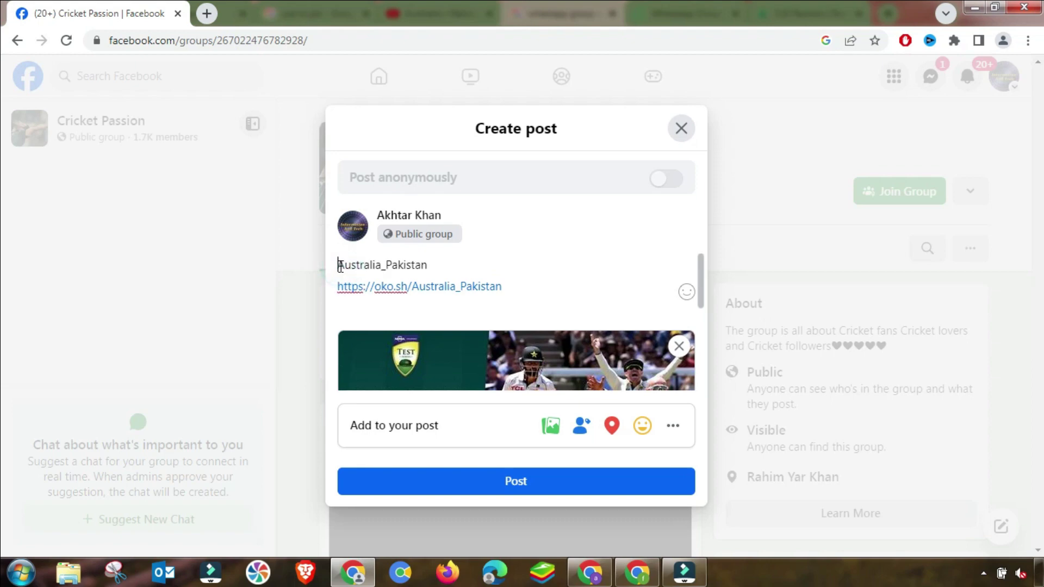
key("Caps_Lock")
left_click(339, 265)
type("W")
key("Caps_Lock")
type("a")
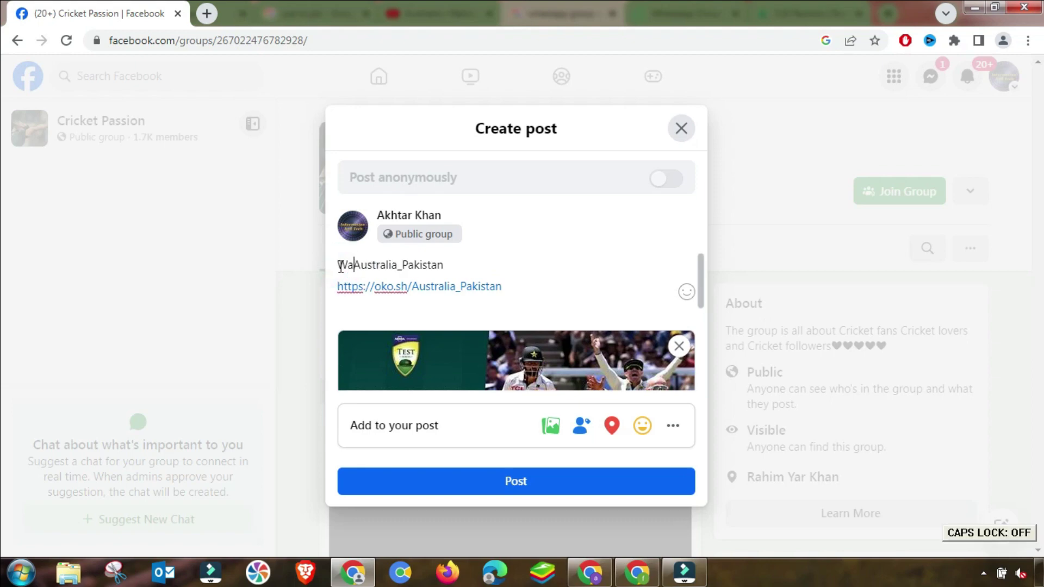
type("tch")
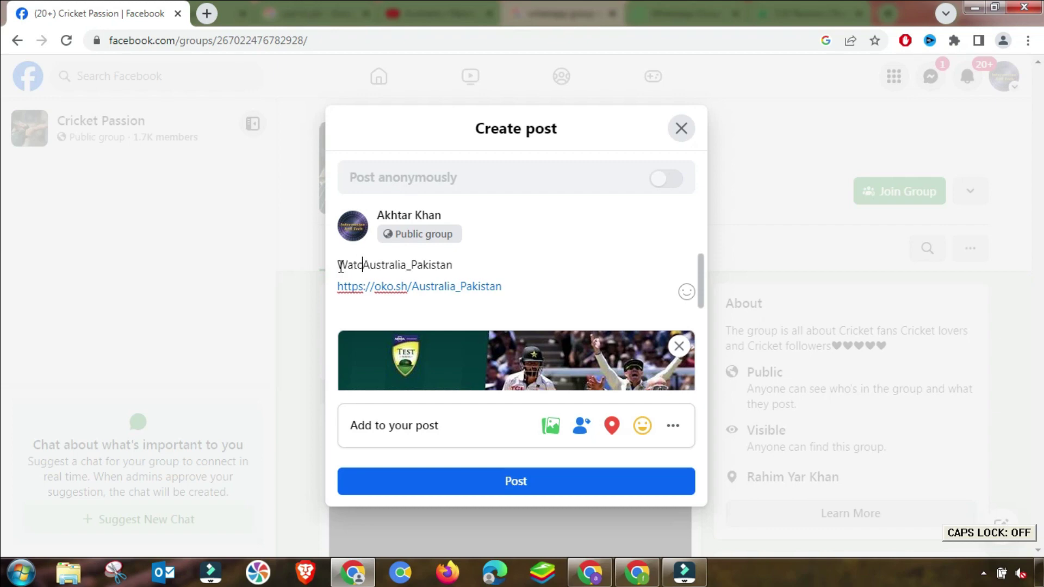
key("Caps_Lock")
type("N")
key("Caps_Lock")
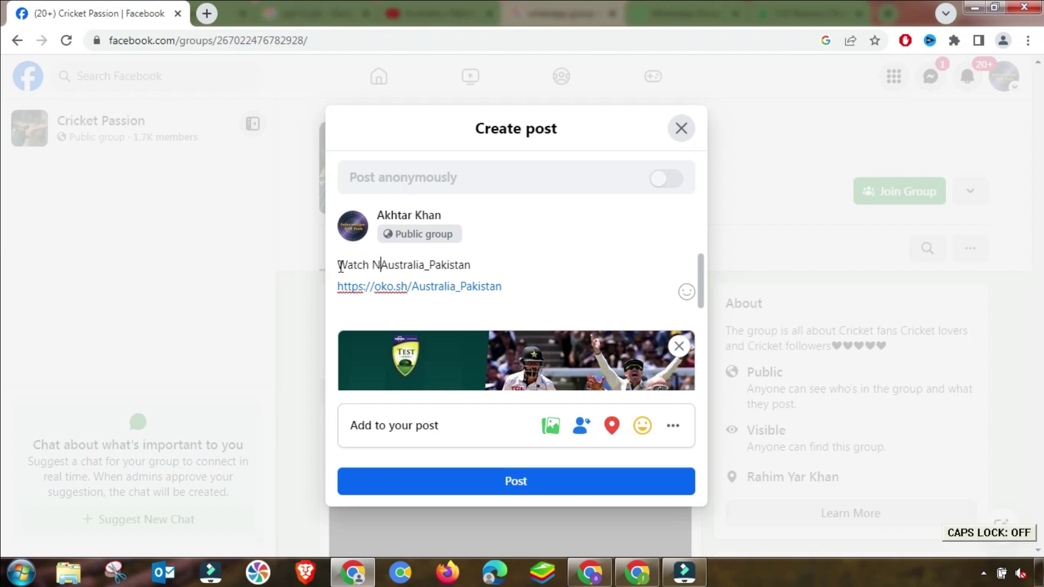
type("ow")
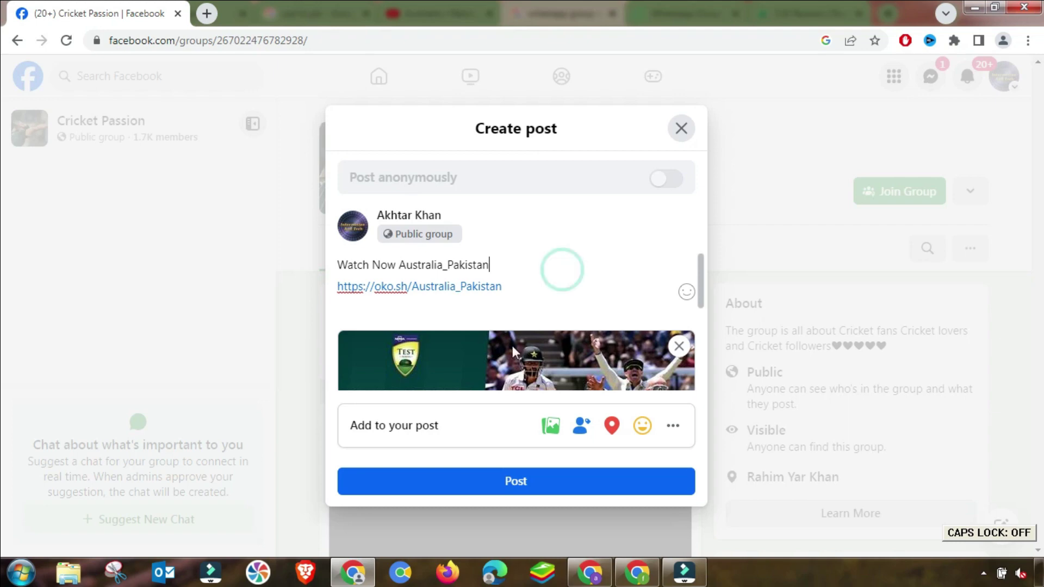
scroll(396, 304, "down", 4)
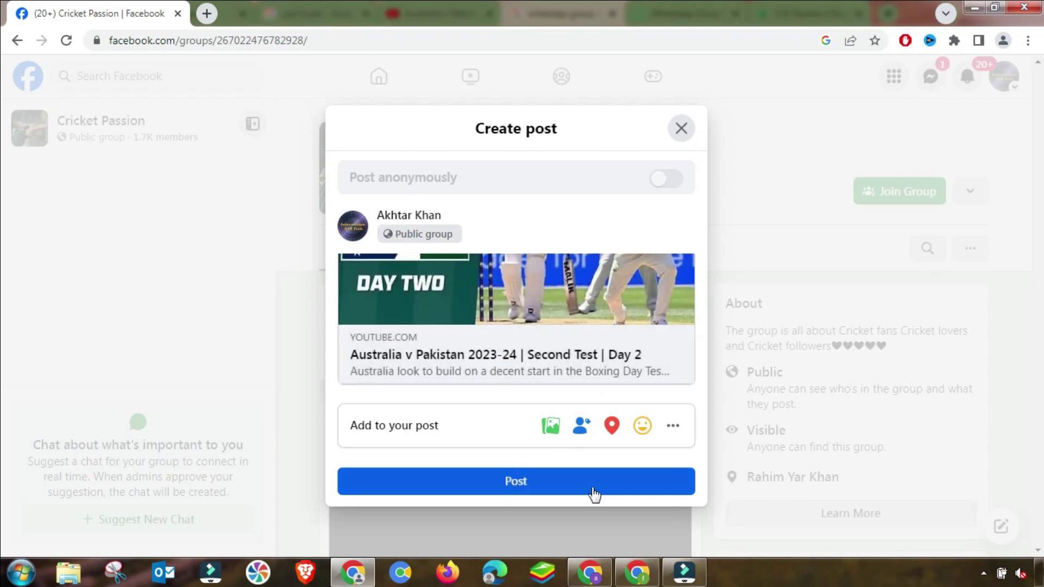
left_click(636, 575)
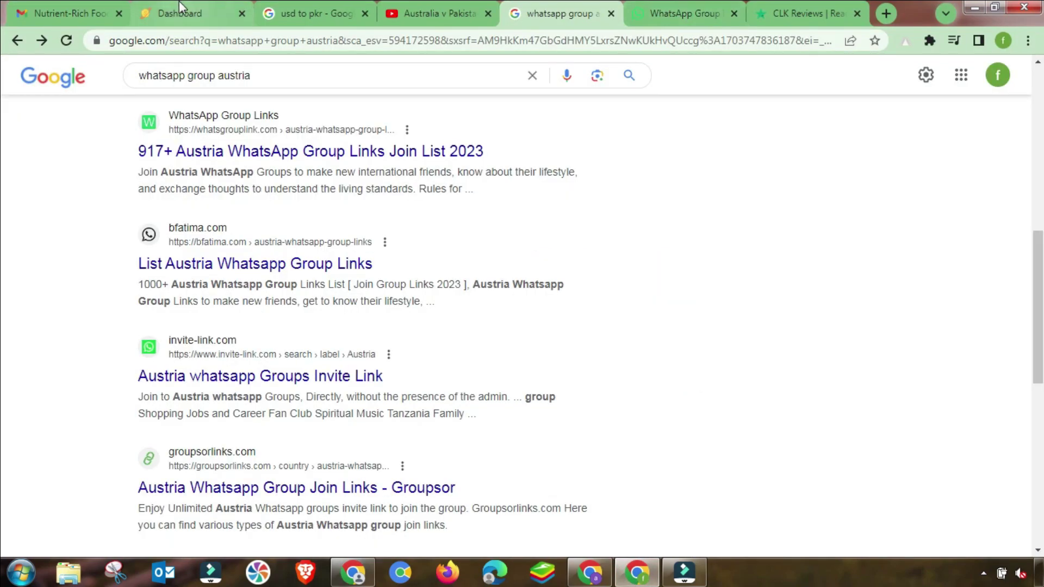
Open the Clk.sh Referrals page with the 468x60 banner size shown.
left_click(200, 3)
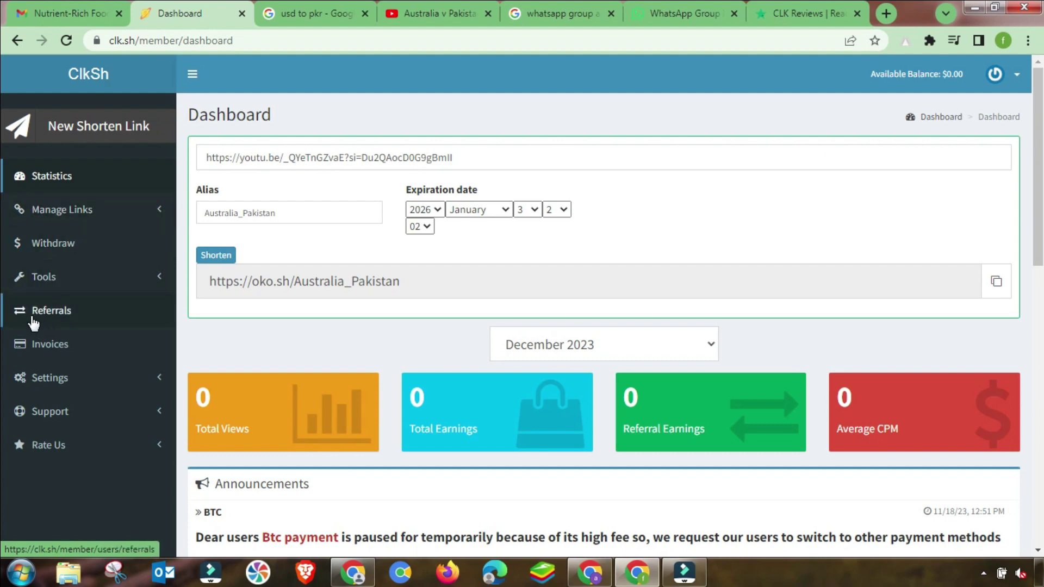
left_click(55, 320)
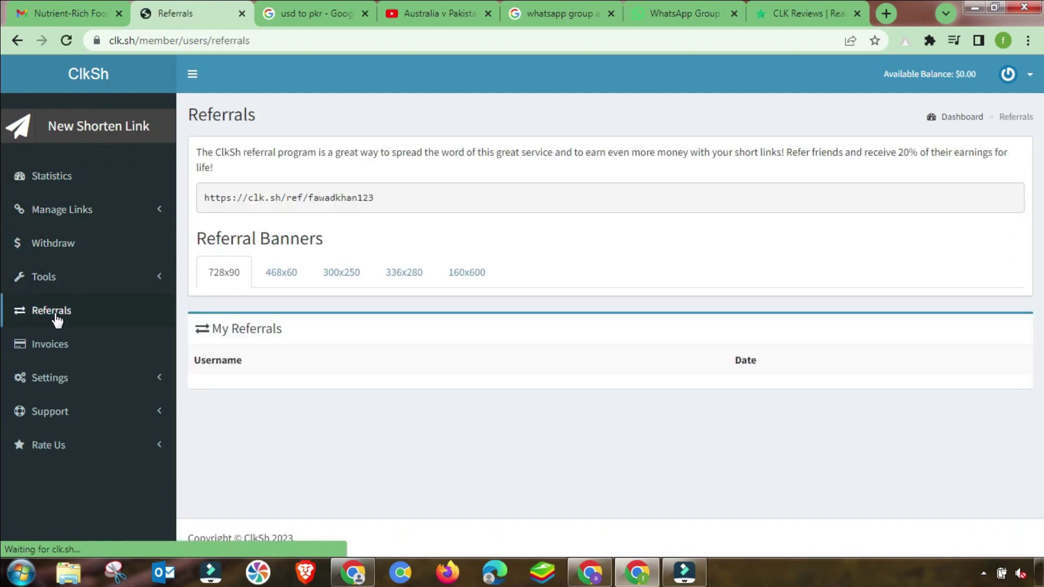
left_click(305, 278)
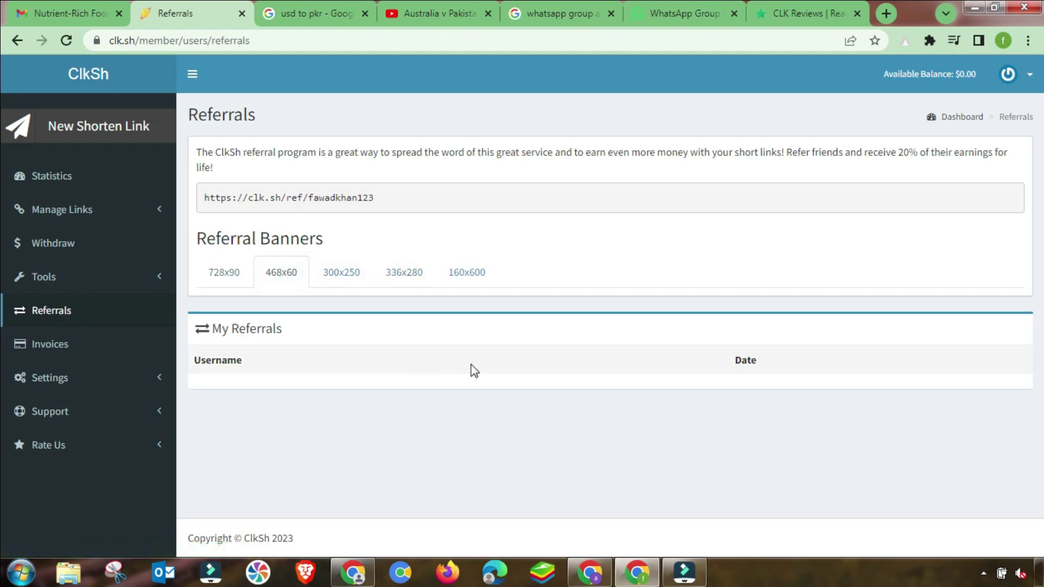
Highlight the 20% lifetime referral earnings offer on the Referrals page.
left_click_drag(892, 150, 1009, 152)
left_click(932, 146)
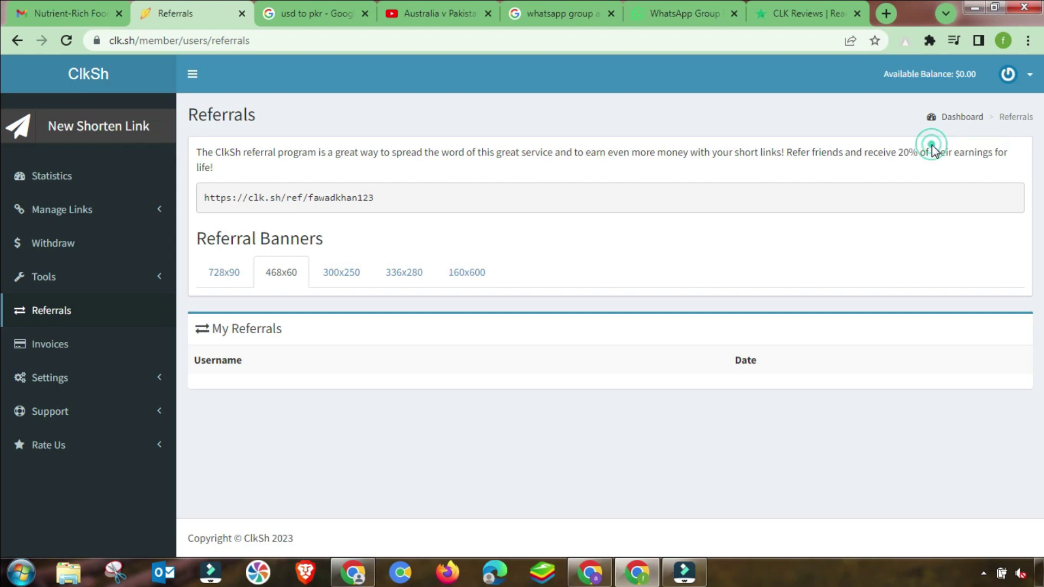
double_click(900, 153)
left_click(903, 154)
double_click(902, 155)
left_click(901, 155)
left_click(48, 245)
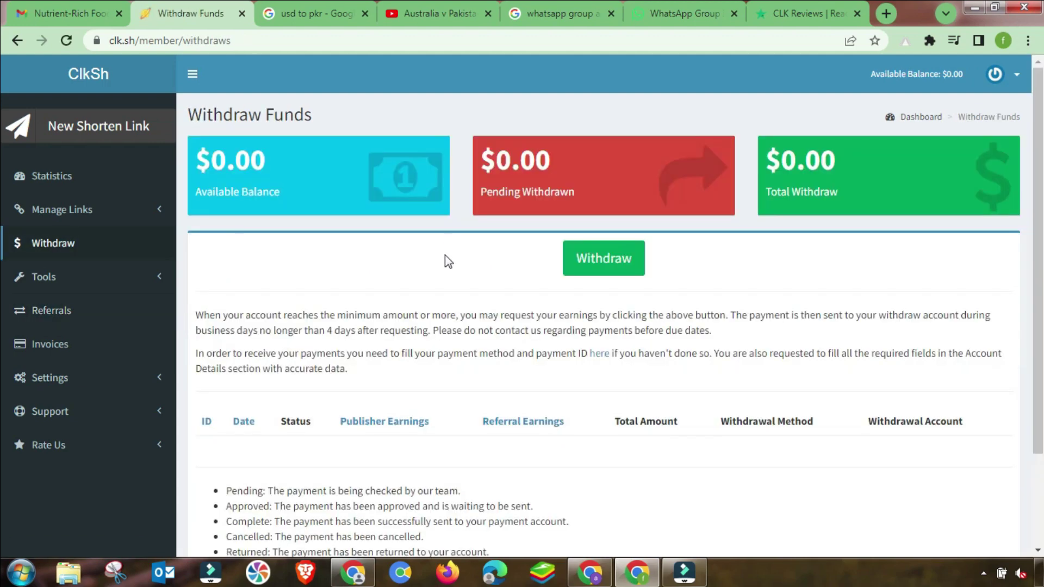
Request a withdrawal of the $0.00 balance and confirm it with OK.
scroll(417, 307, "down", 2)
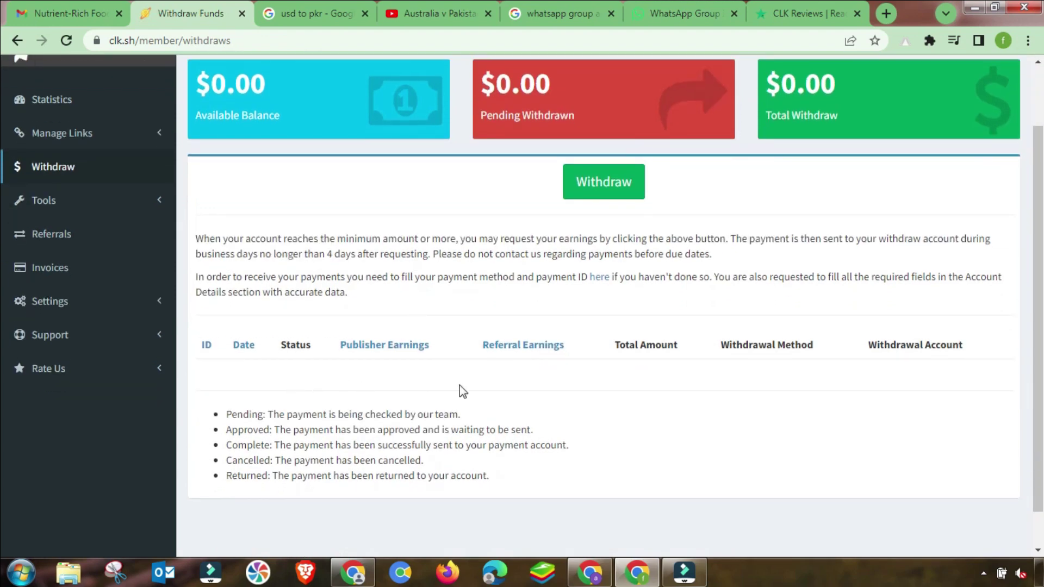
scroll(460, 388, "up", 2)
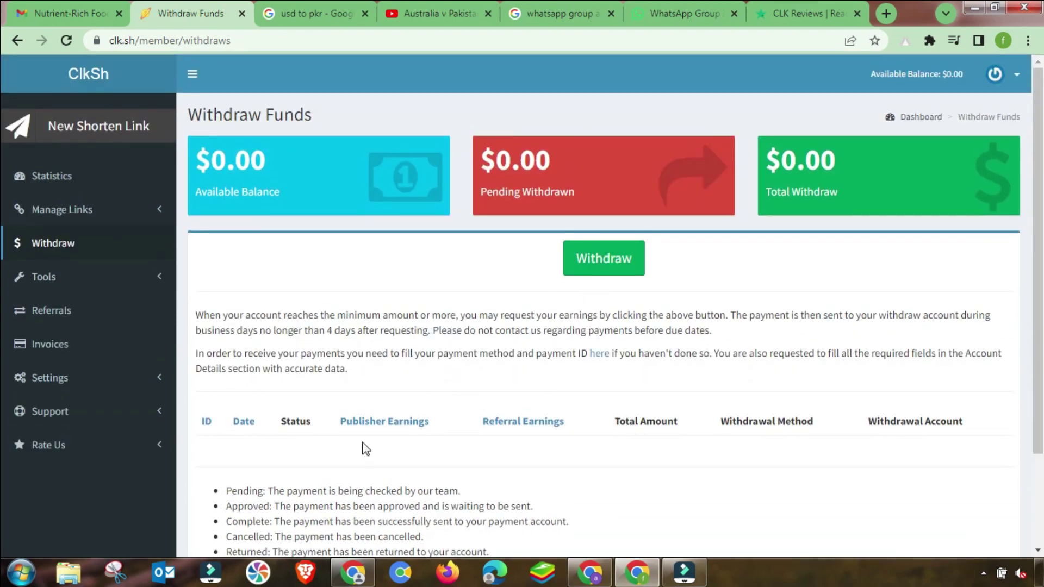
left_click(600, 258)
left_click(594, 129)
Open the Profile page and go through the empty Billing Address fields.
left_click(600, 355)
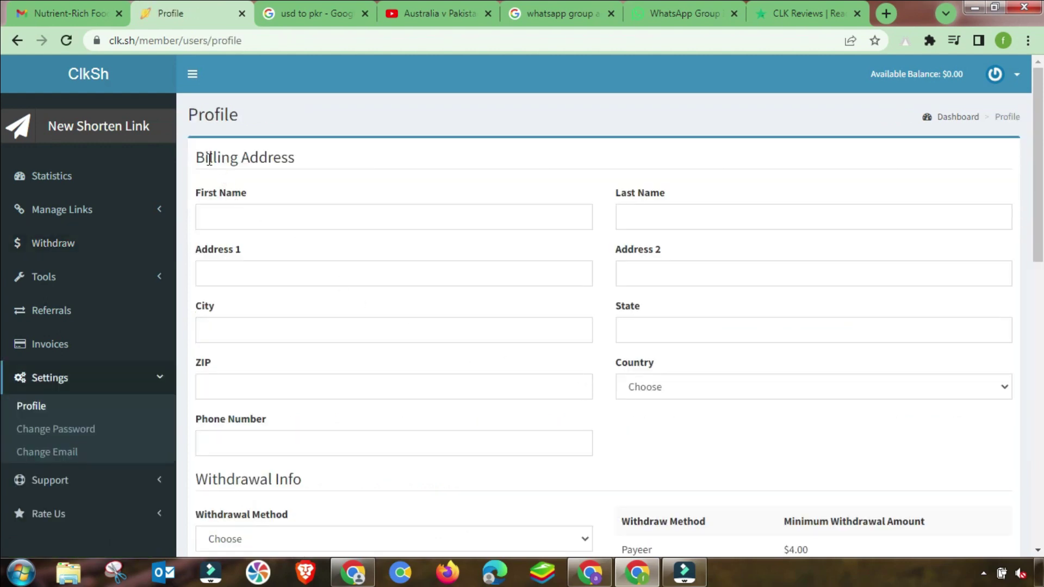
left_click_drag(197, 159, 309, 161)
left_click(216, 212)
left_click(235, 271)
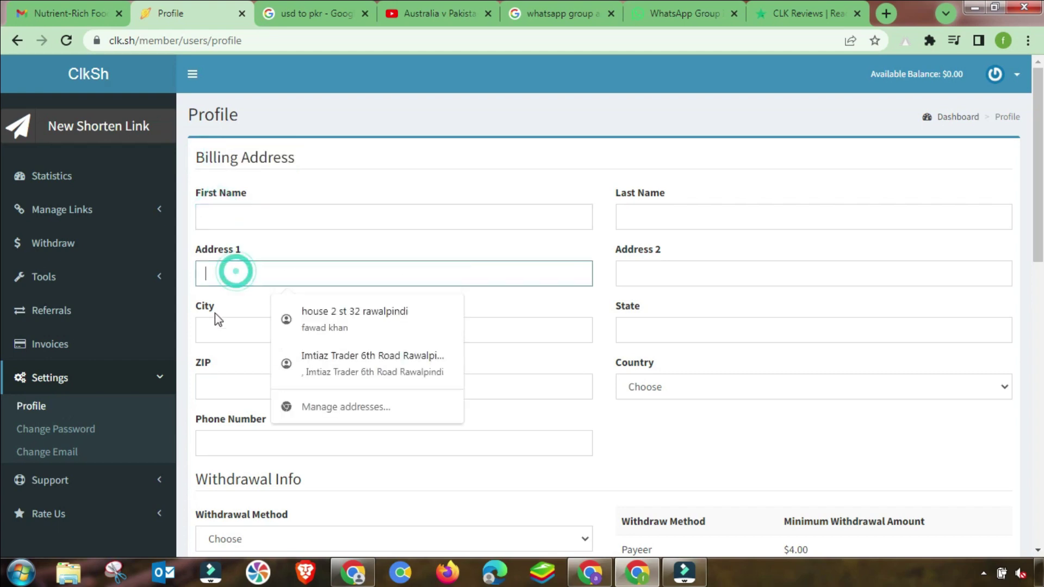
left_click(207, 328)
left_click(217, 389)
left_click(229, 441)
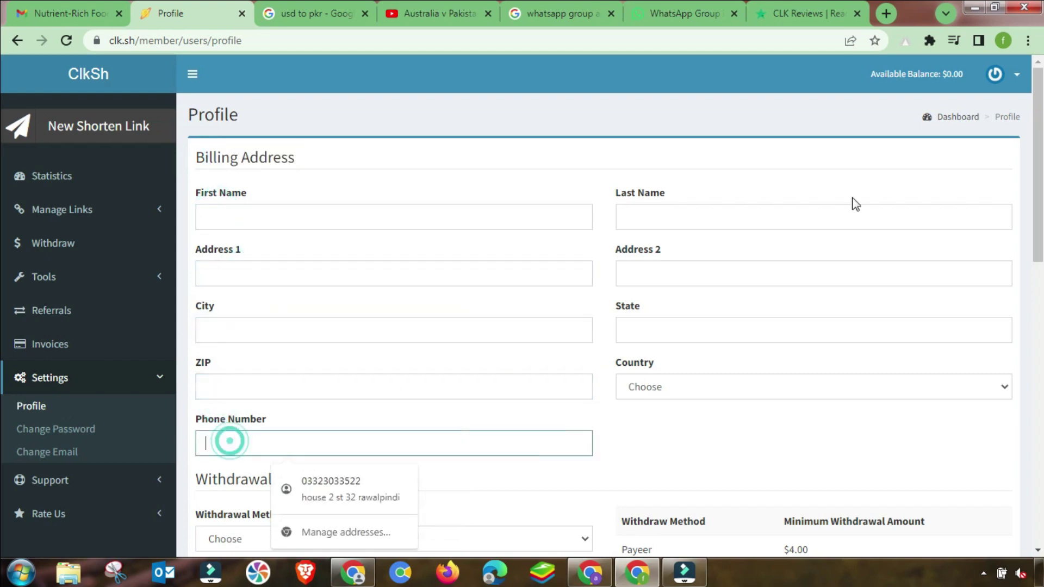
Check the Withdrawal Method list, leaving no method chosen.
scroll(746, 345, "down", 3)
left_click(308, 391)
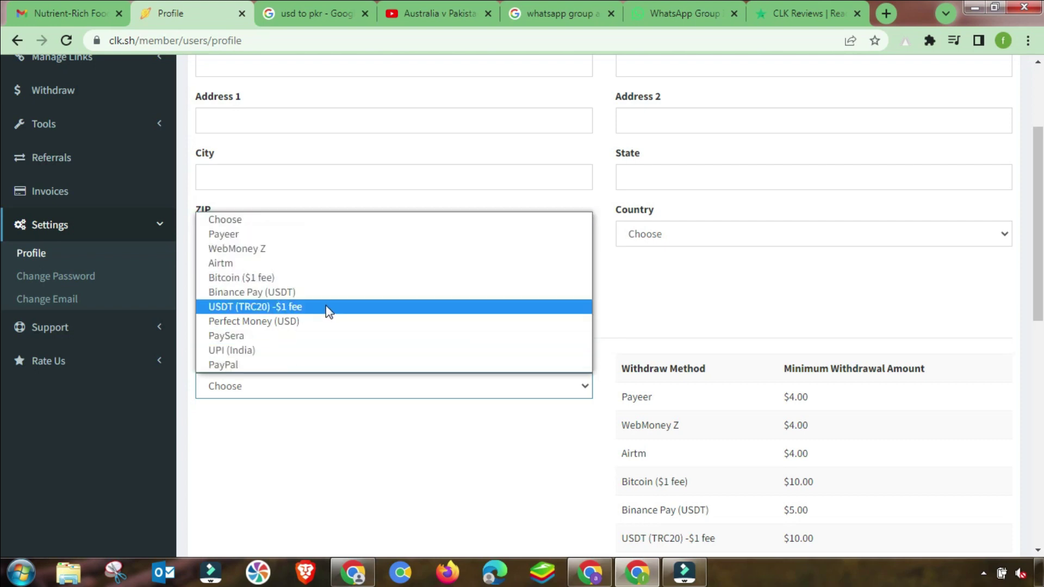
left_click(481, 440)
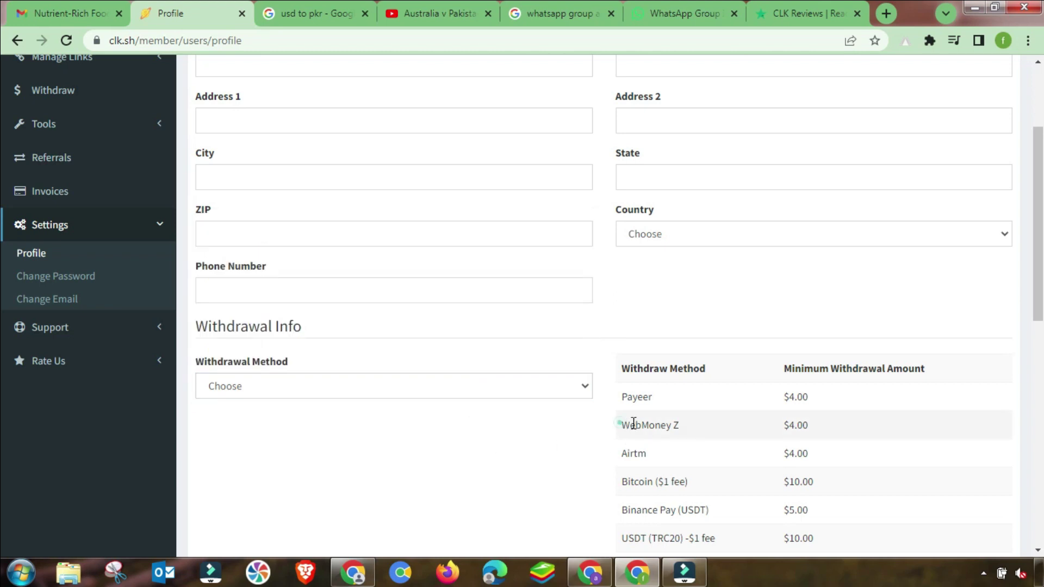
Review the minimum withdrawal amounts, such as Payeer $4.00 and USDT $10.00.
triple_click(631, 427)
double_click(634, 397)
triple_click(784, 399)
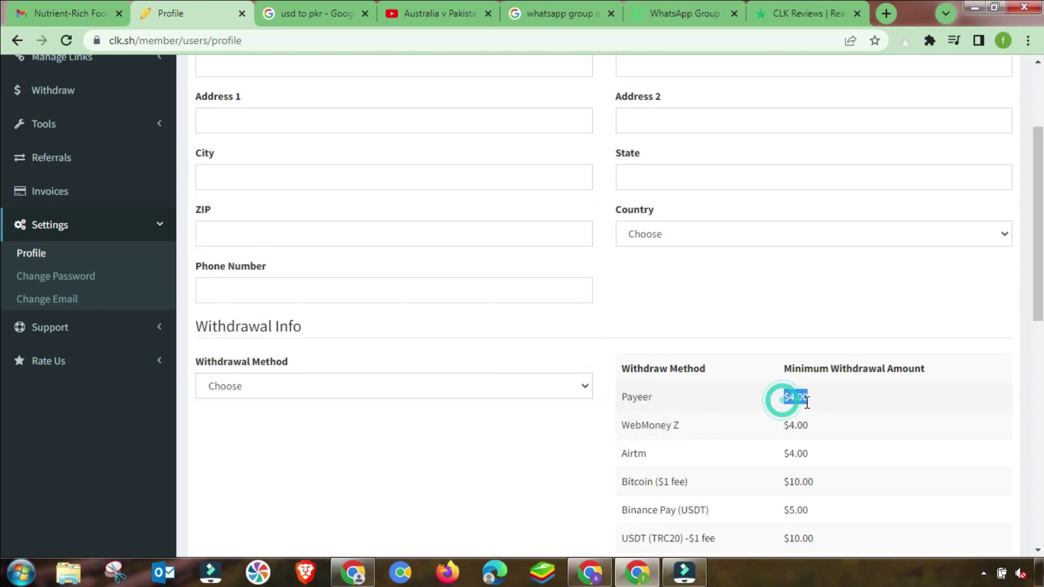
scroll(794, 430, "down", 3)
left_click_drag(759, 392, 821, 394)
left_click_drag(652, 415, 720, 415)
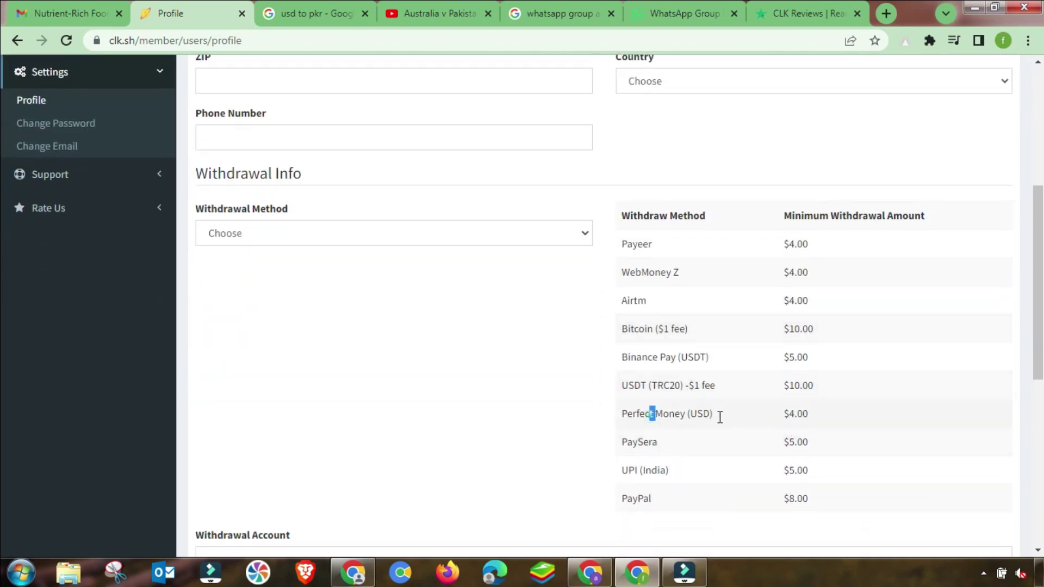
left_click_drag(630, 470, 668, 471)
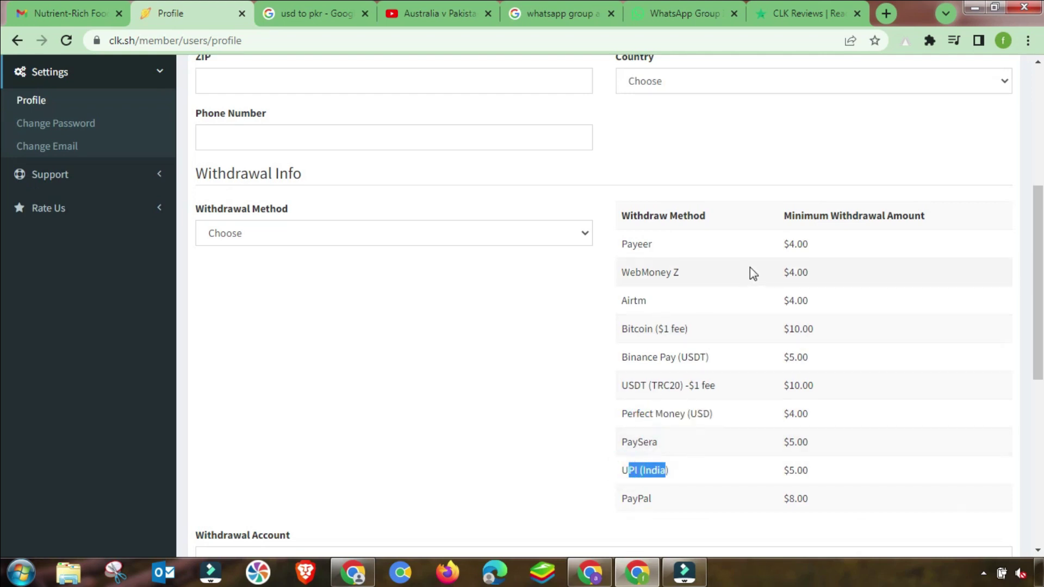
left_click_drag(785, 246, 809, 246)
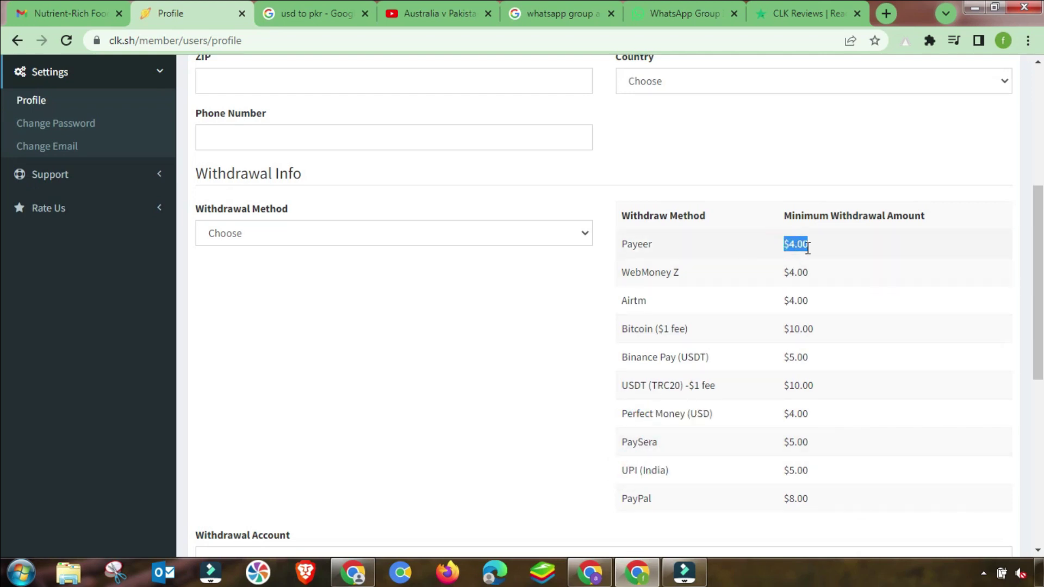
left_click(808, 247)
scroll(797, 282, "up", 3)
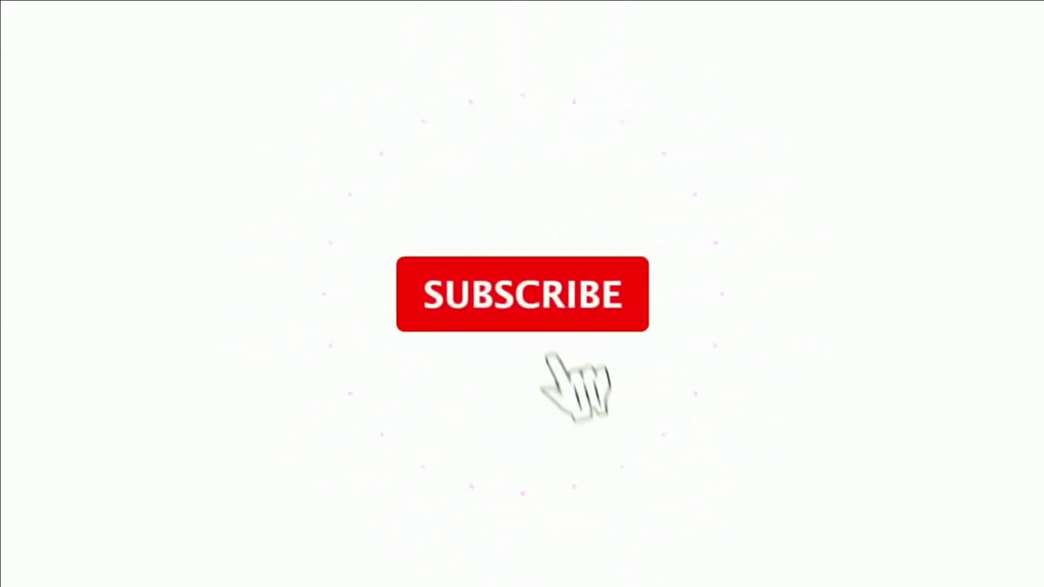